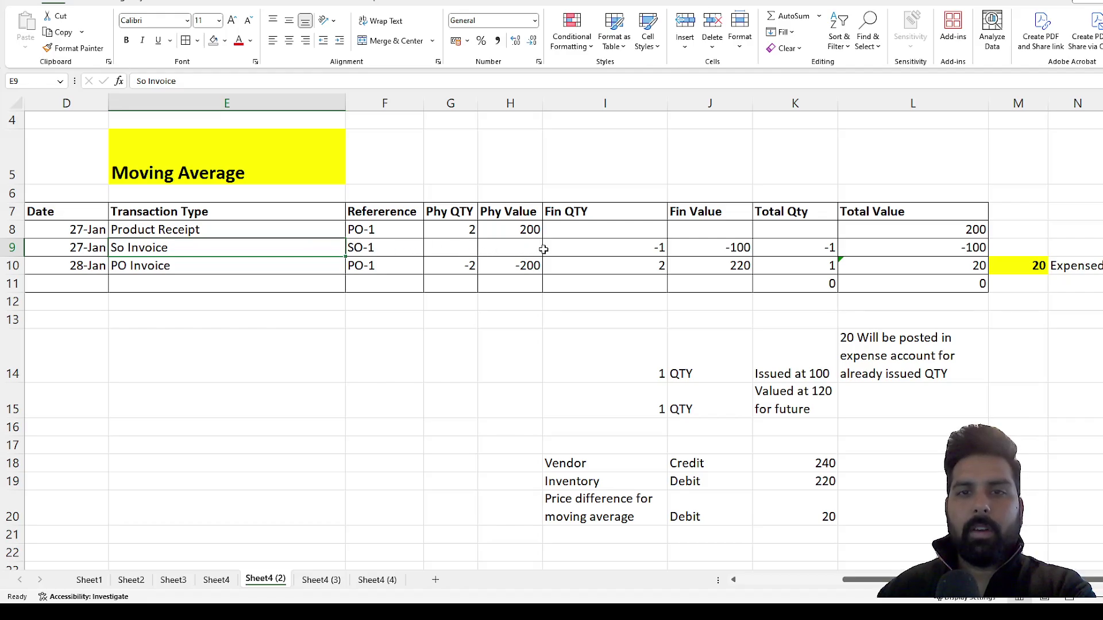
- Examine the Moving Average table's product receipt, SO invoice and PO invoice rows, including quantities, values and the highlighted expensed amount
left_click(582, 249)
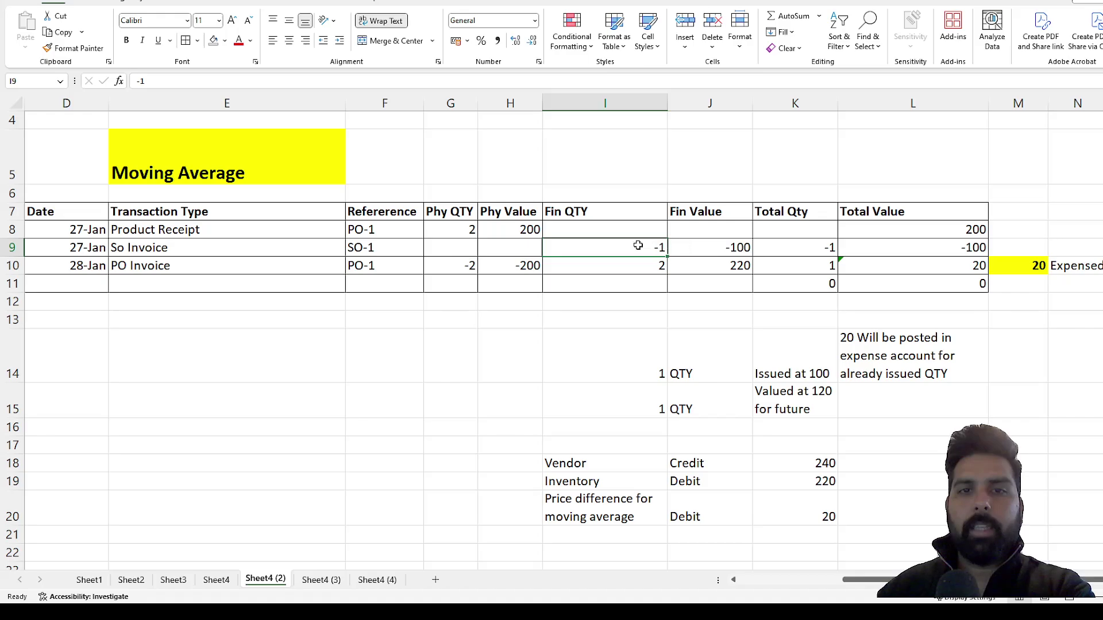
left_click(529, 231)
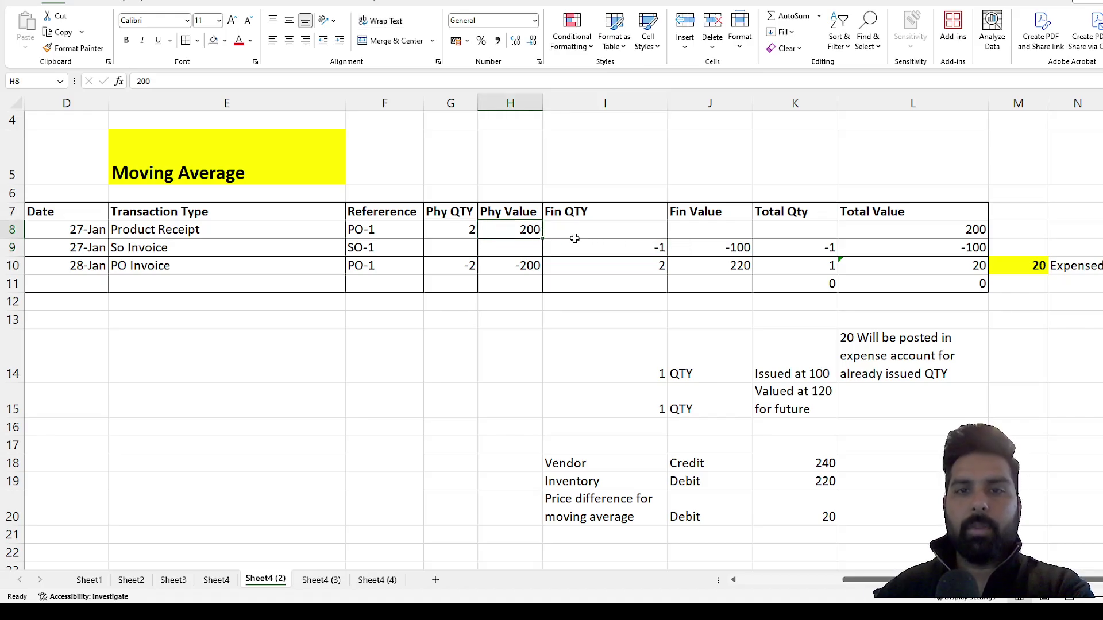
left_click(694, 249)
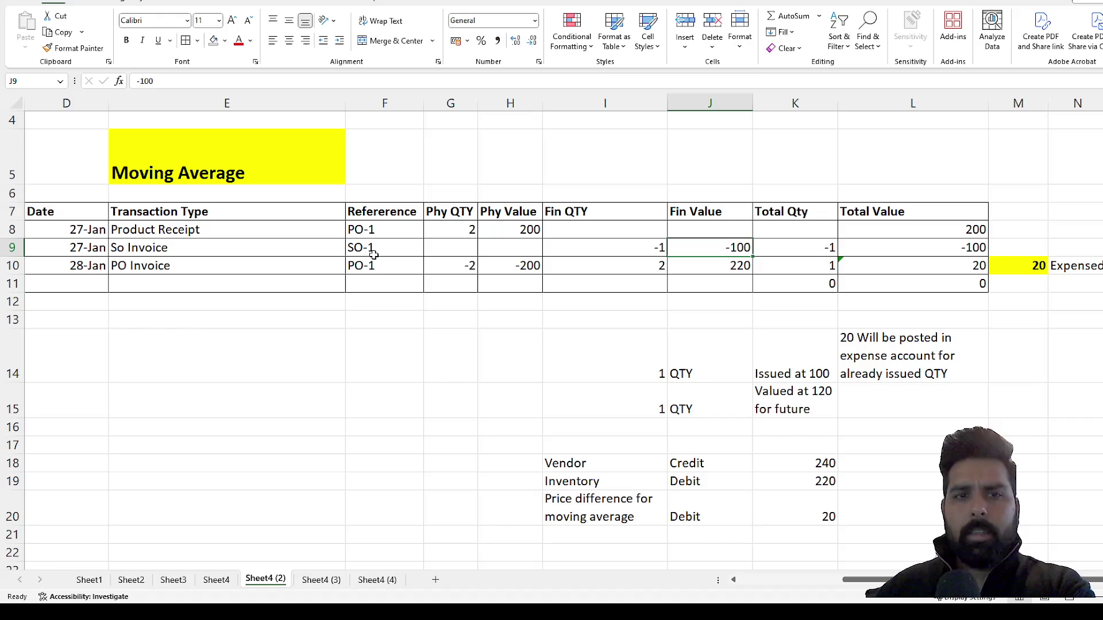
left_click(310, 262)
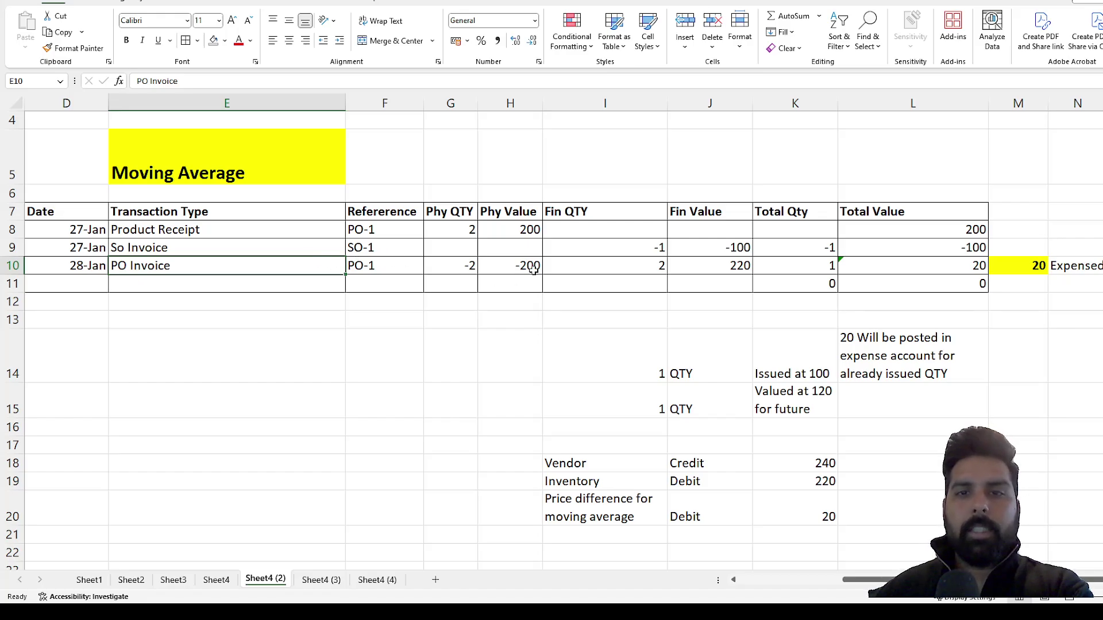
left_click(608, 268)
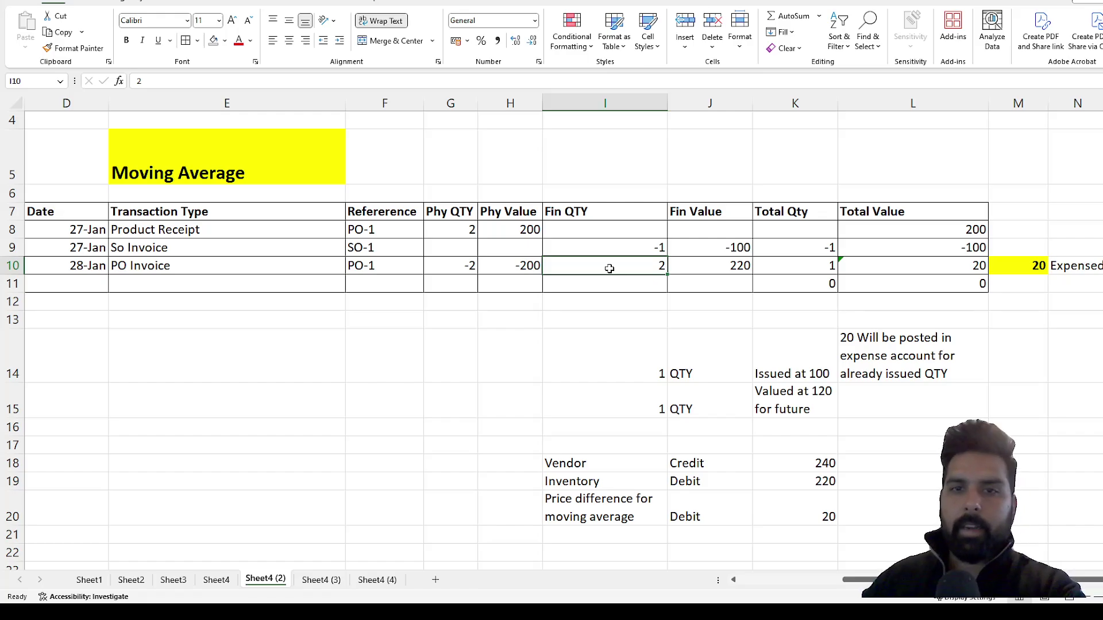
left_click(703, 270)
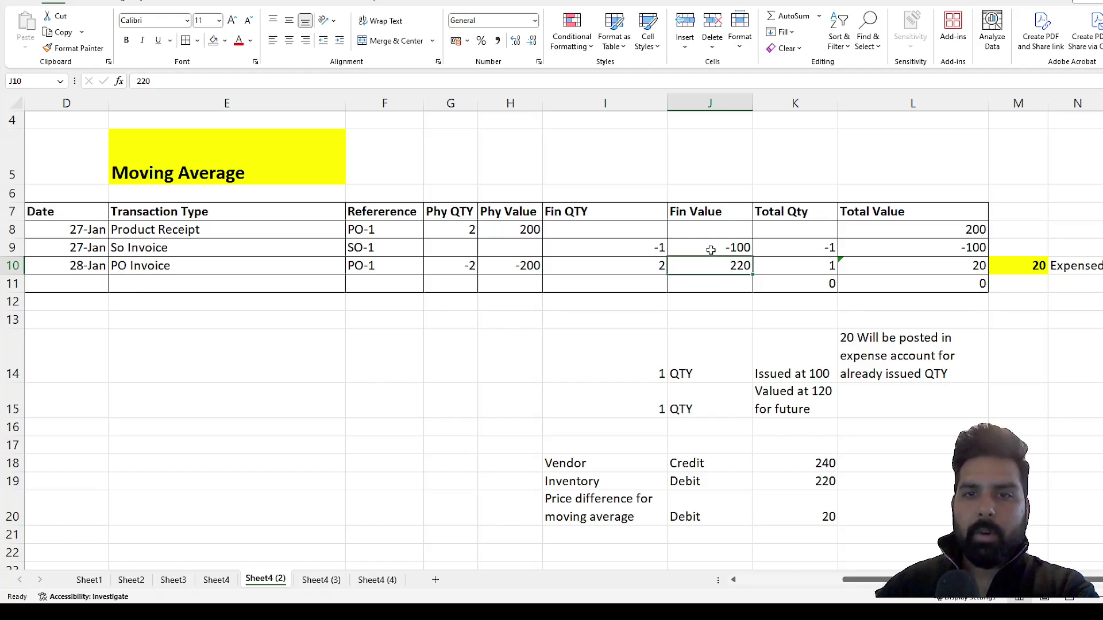
left_click(710, 250)
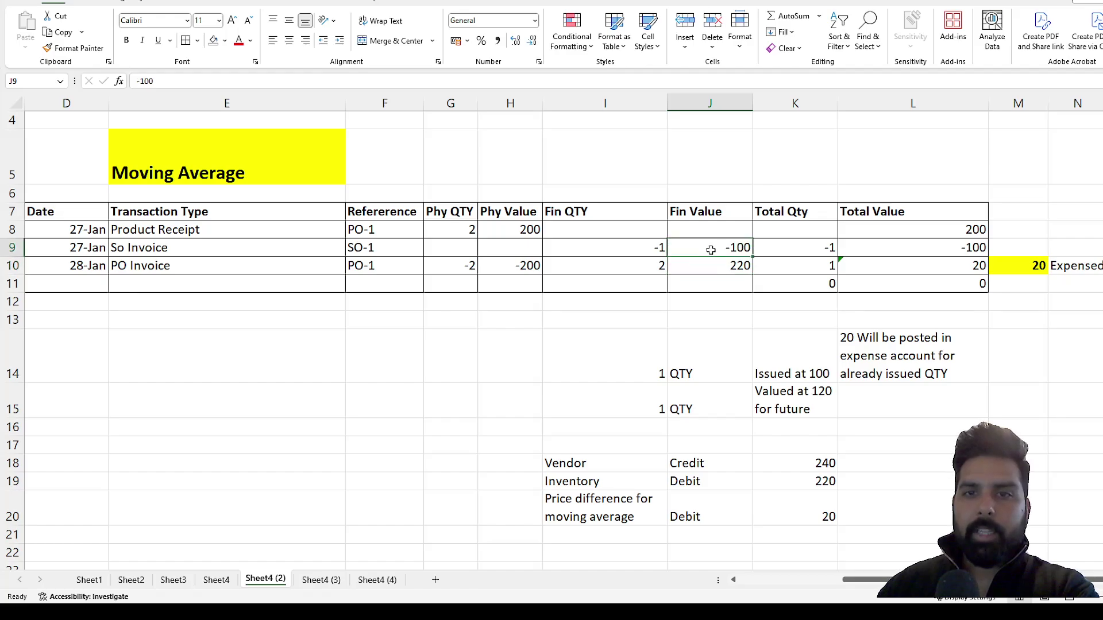
left_click(1024, 279)
left_click(1023, 270)
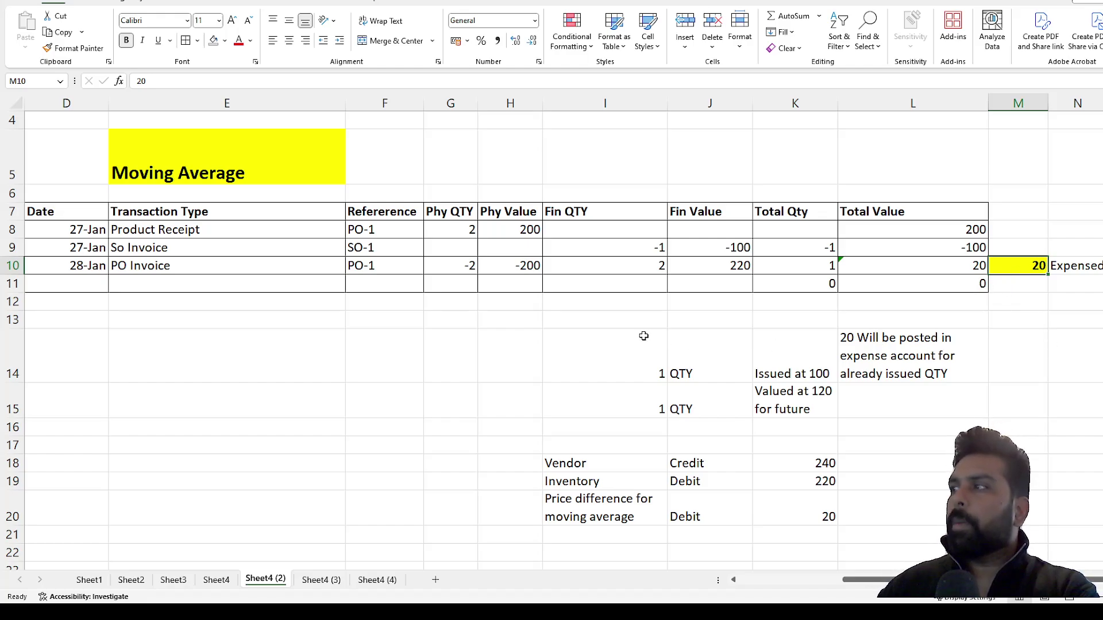
- Review the notes below the table on the issued quantity, the expense posting and the quantity valued for the future
left_click_drag(643, 337, 896, 404)
left_click(706, 369)
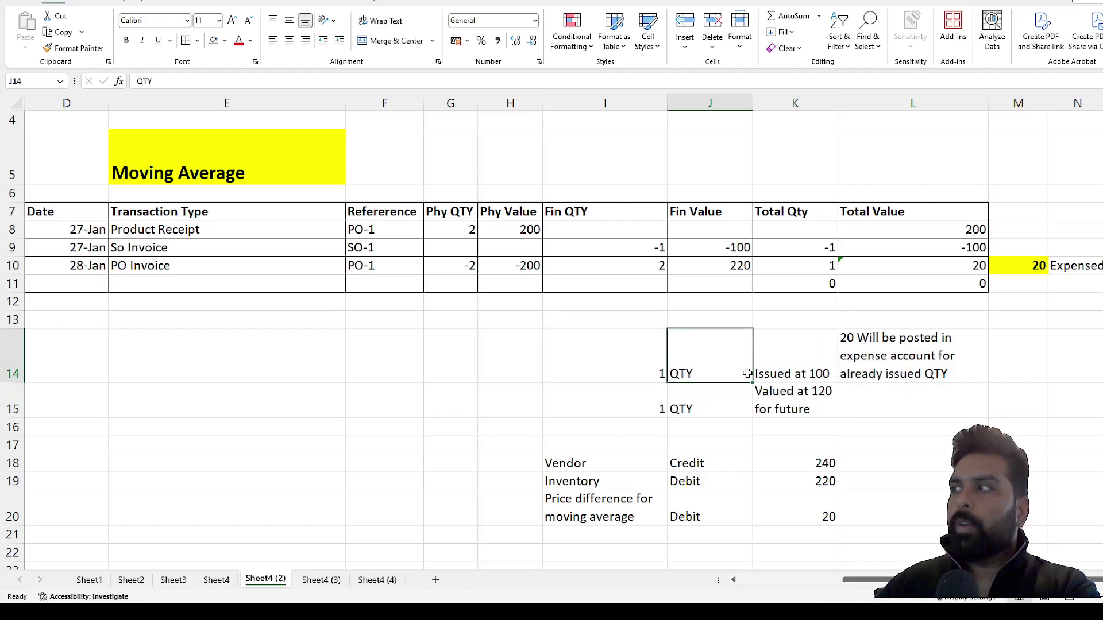
left_click(779, 375)
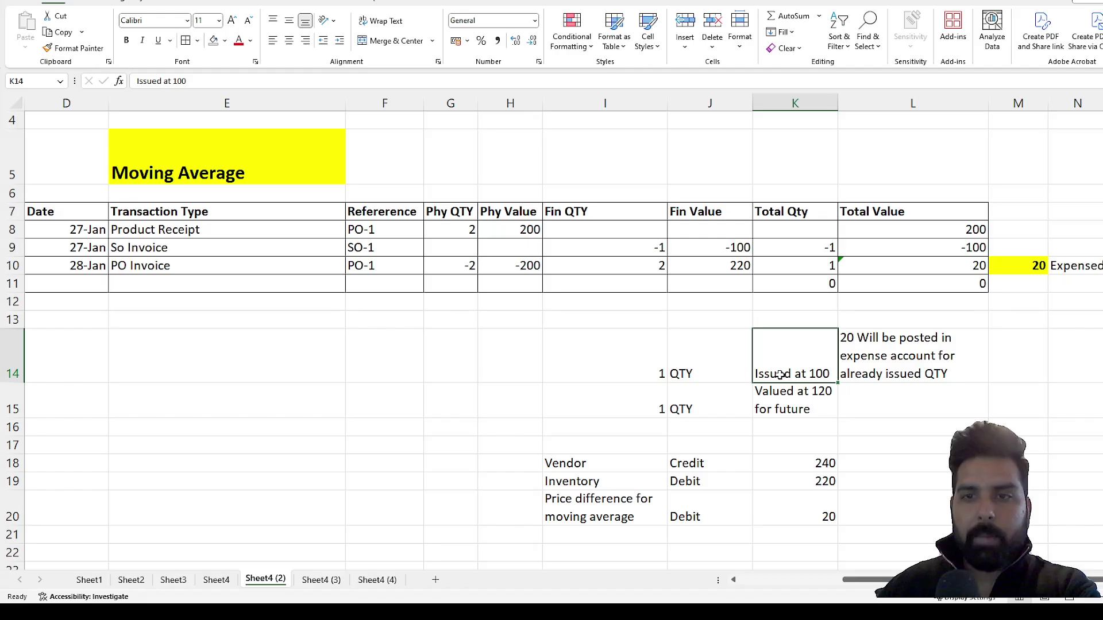
left_click(861, 353)
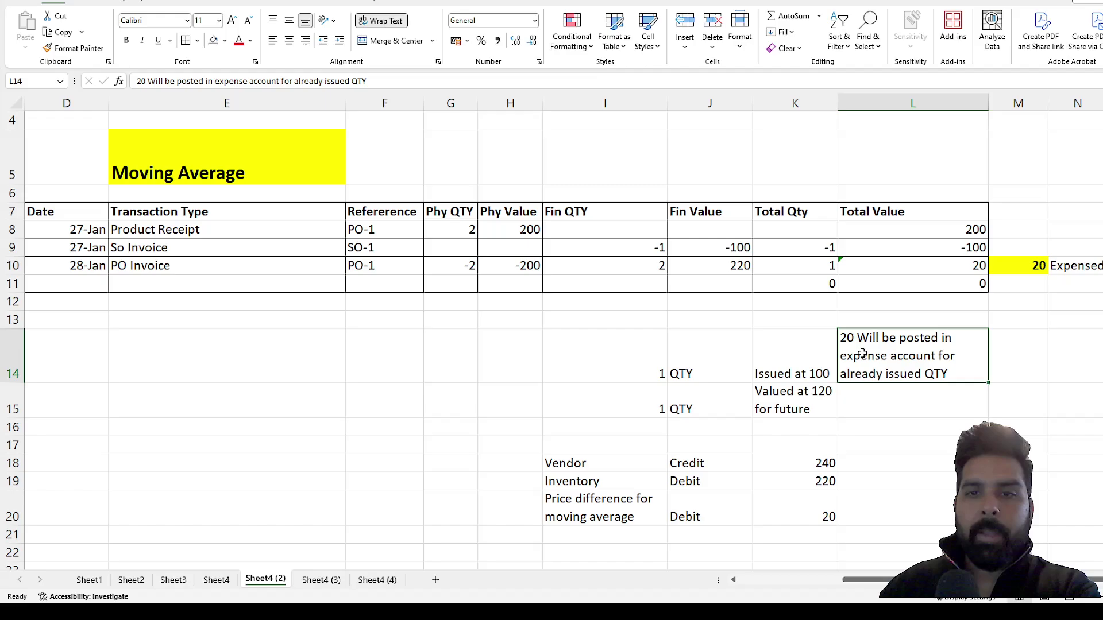
left_click(733, 410)
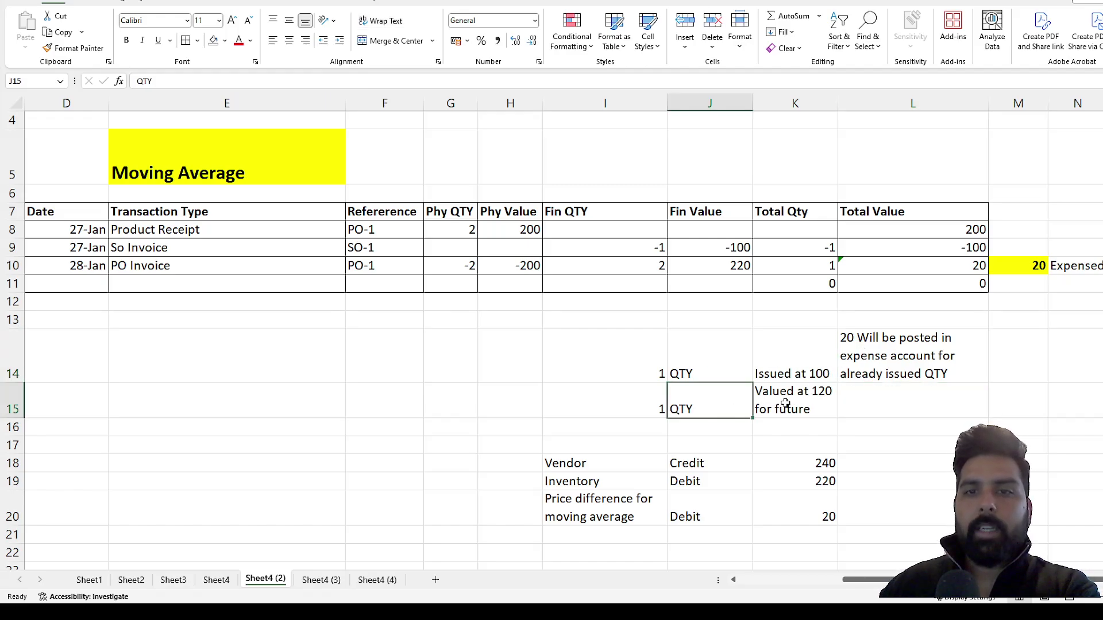
left_click(790, 403)
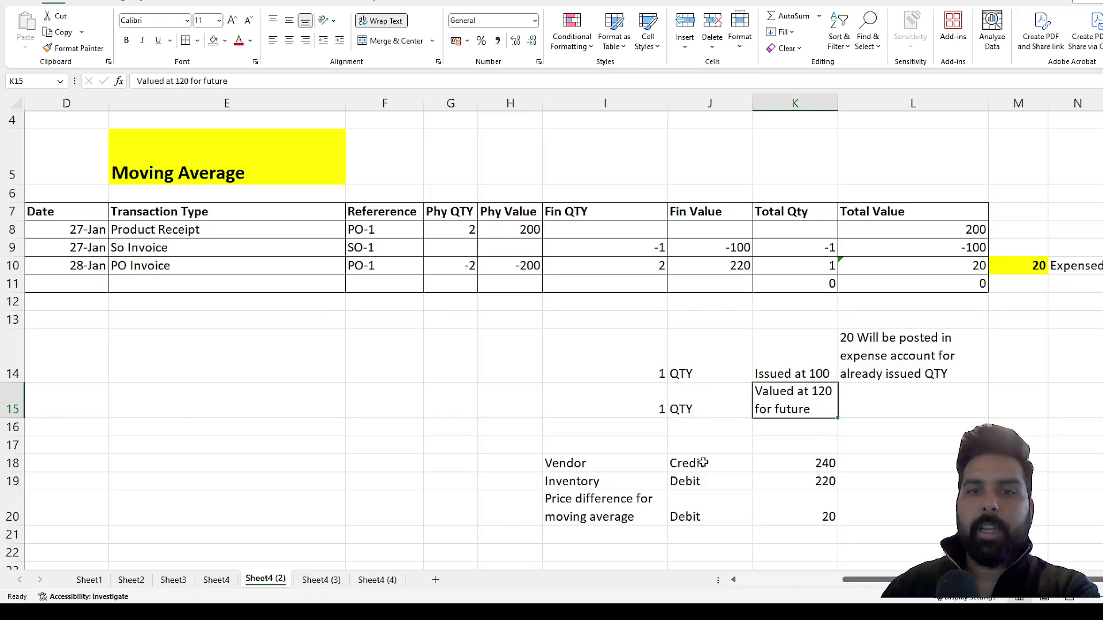
- Review the accounting entries for Vendor, Inventory and Price difference for moving average with their amounts
left_click_drag(632, 451, 763, 512)
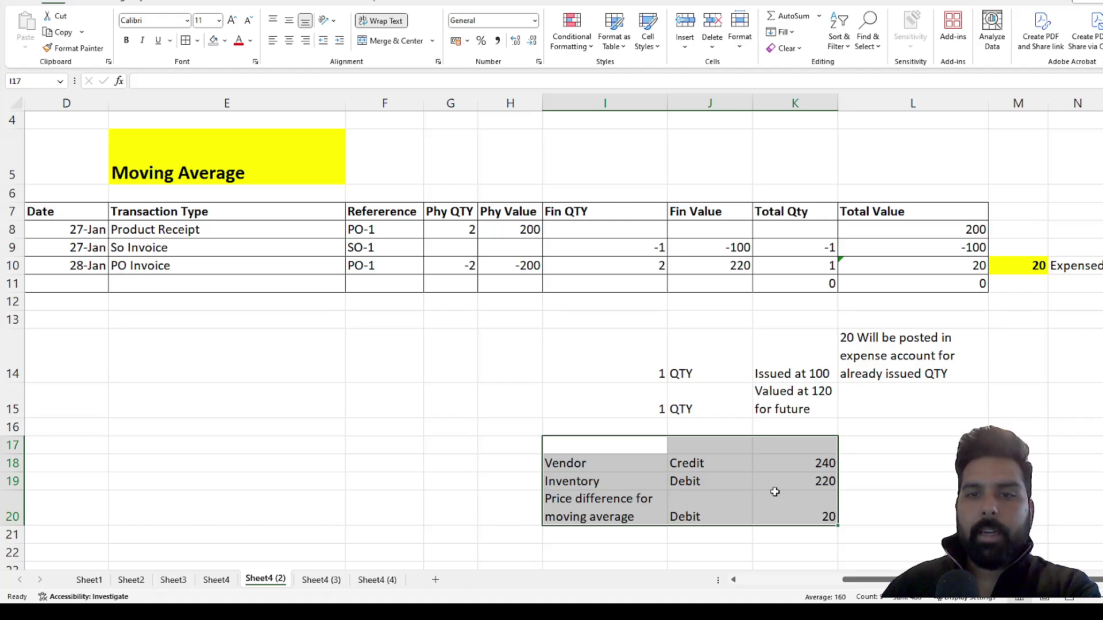
left_click(783, 462)
left_click(782, 481)
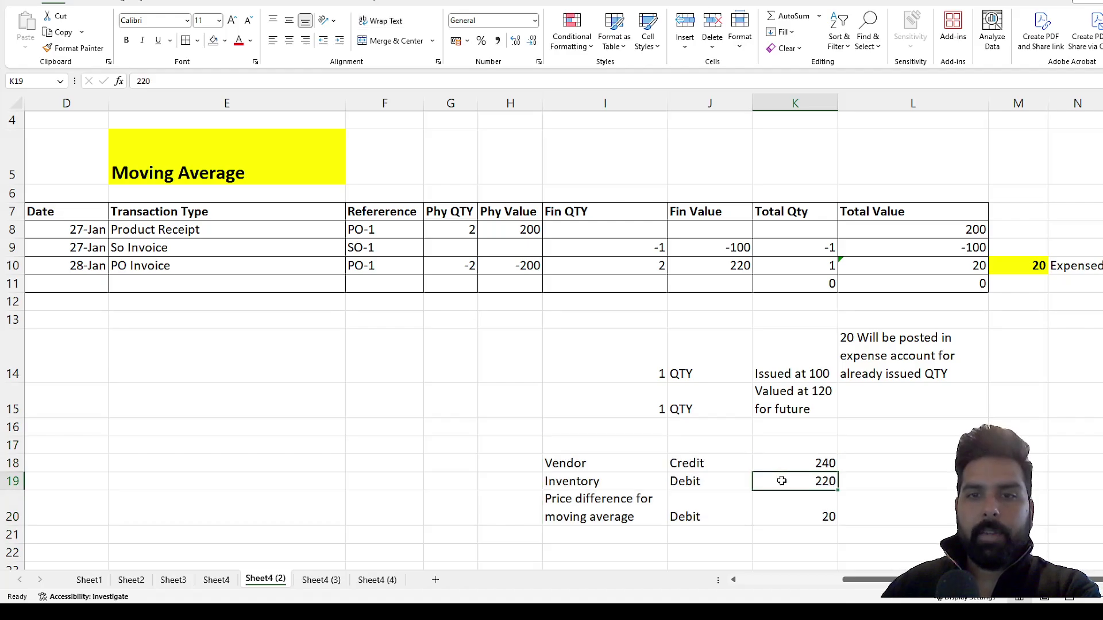
left_click(641, 512)
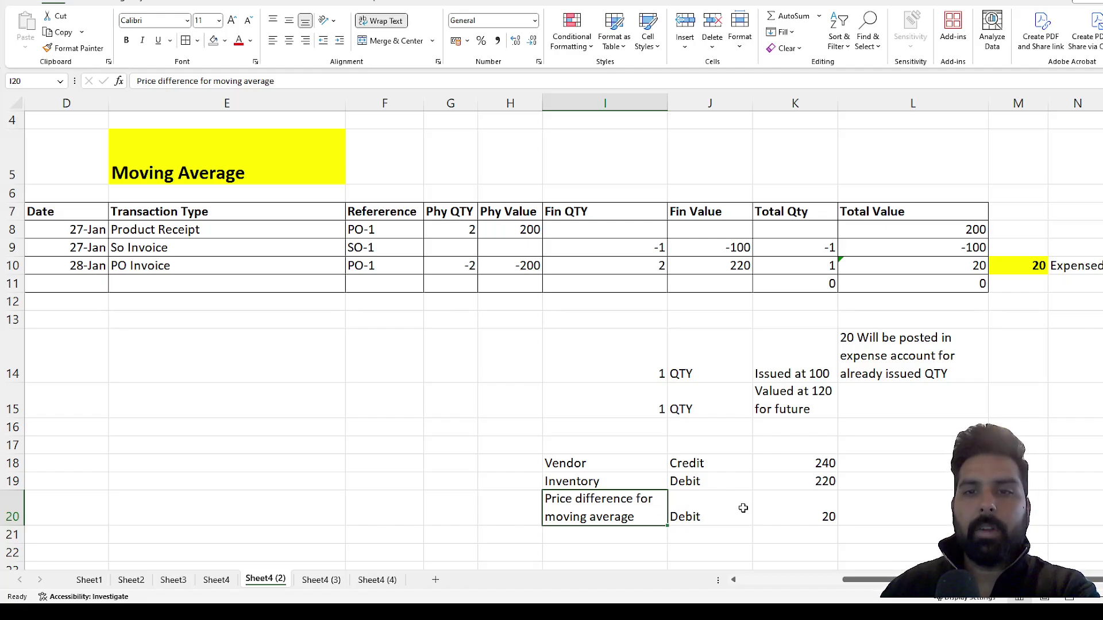
left_click(783, 513)
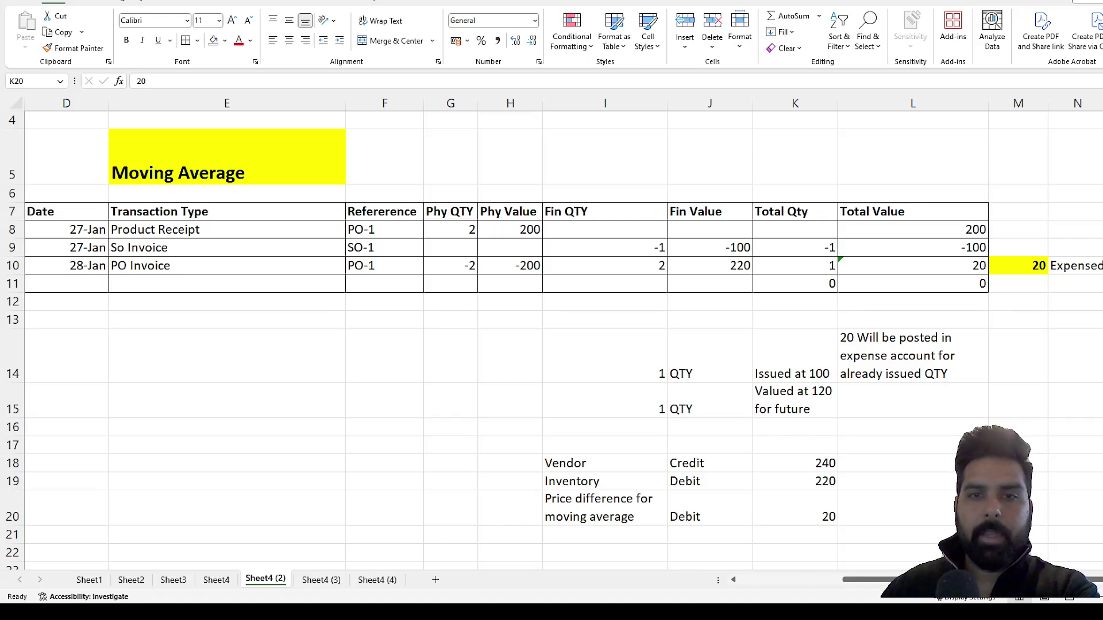
- Switch to Finance and Operations and open the item model group assigned to the released product Item Moving average
key("alt+Tab")
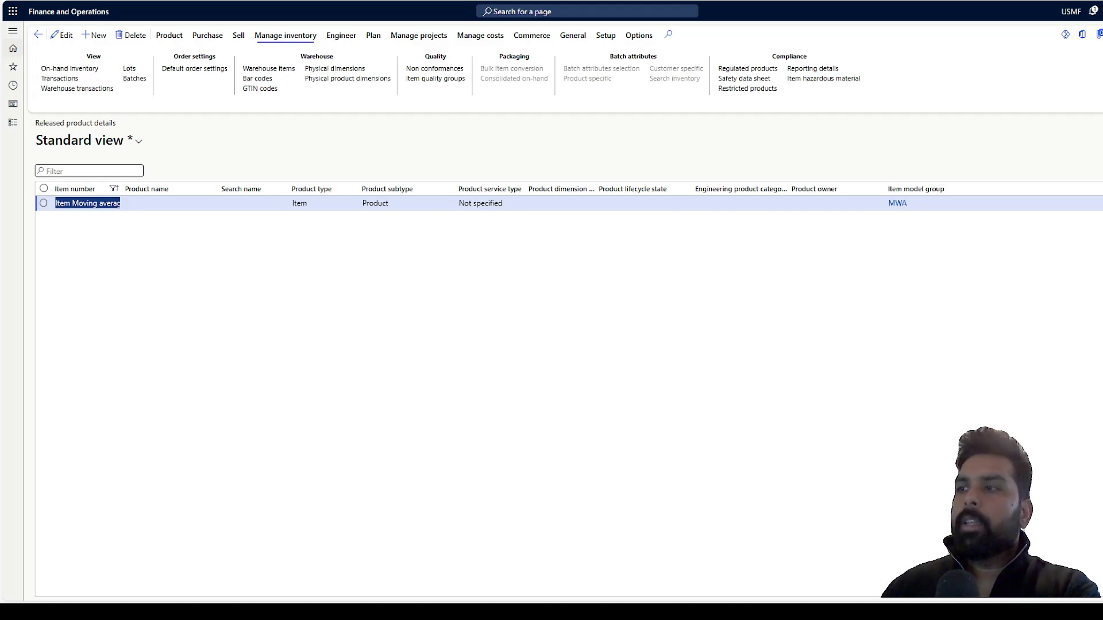
left_click(170, 325)
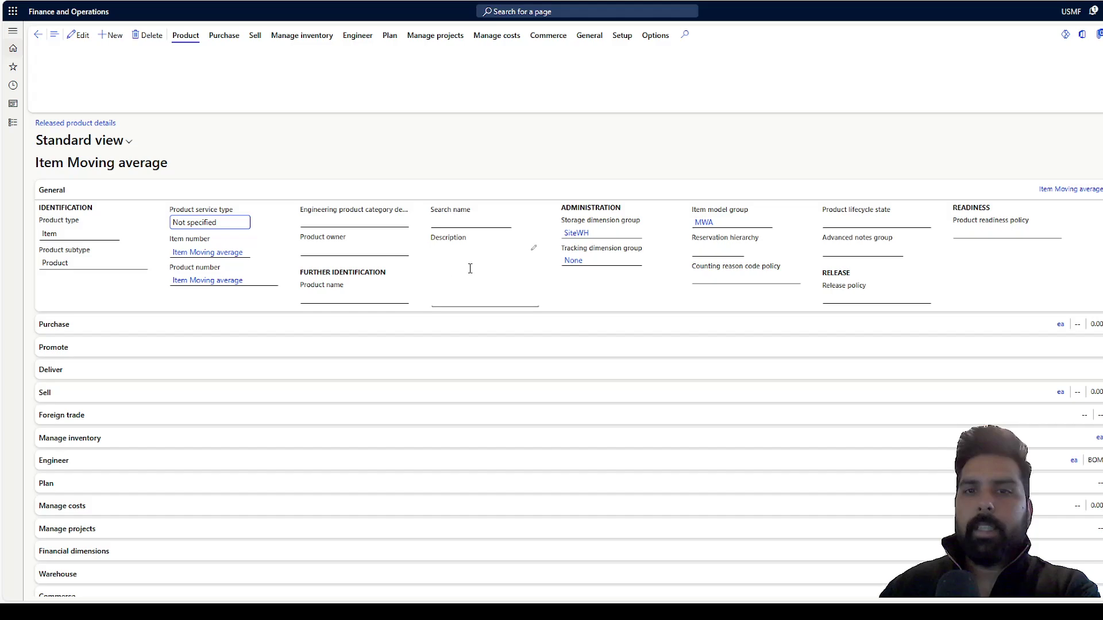
left_click(701, 226)
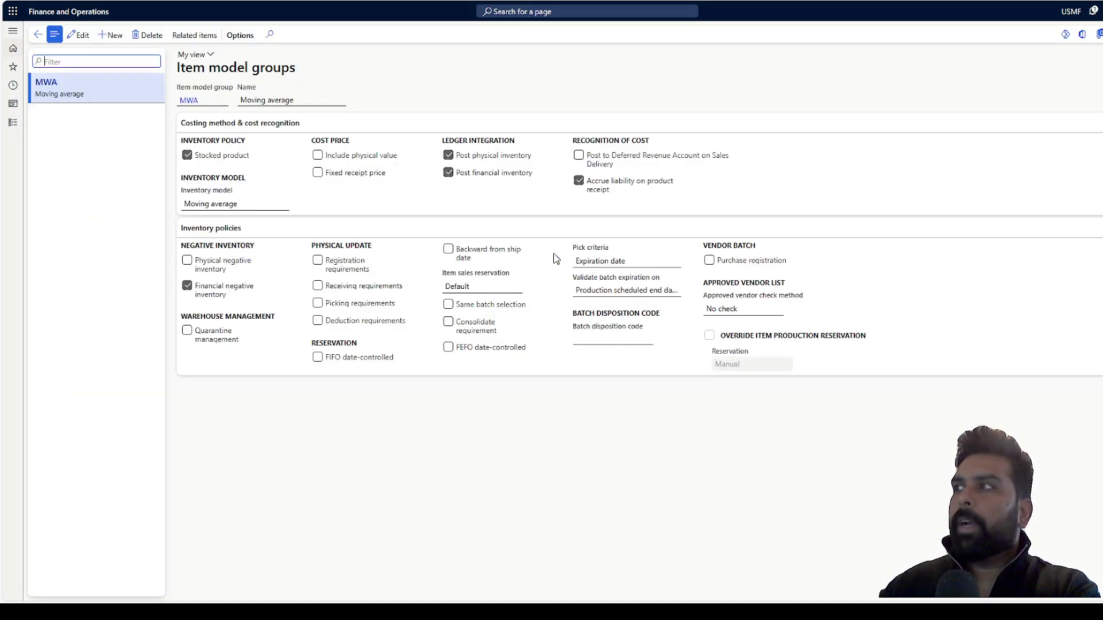
- Put the MWA item model group in edit mode and check its inventory model and Include physical value option
left_click(243, 204)
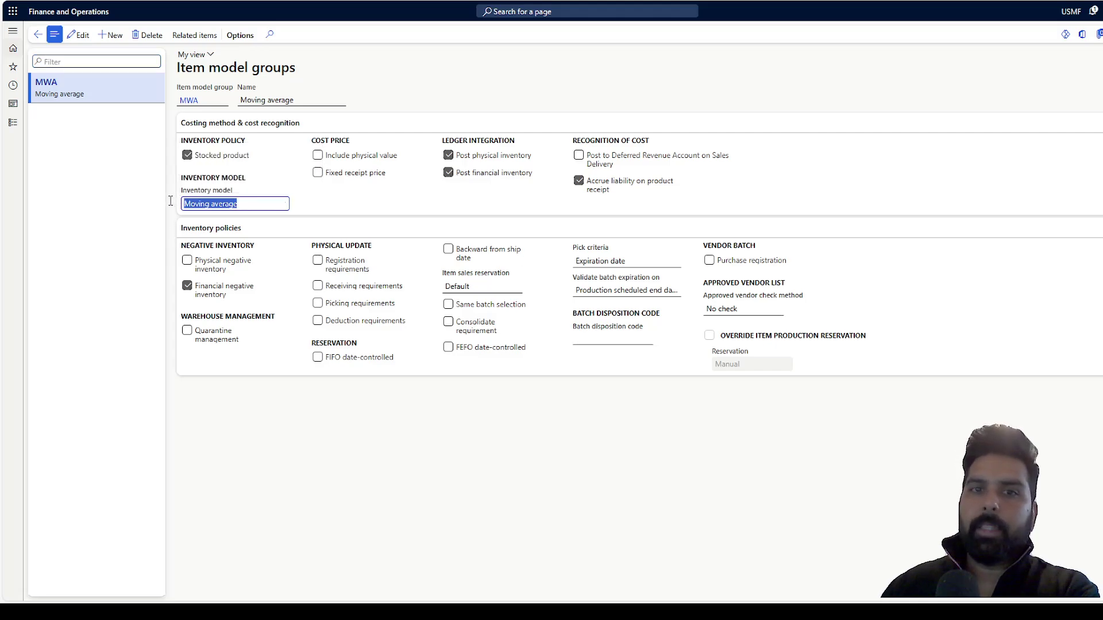
left_click(79, 34)
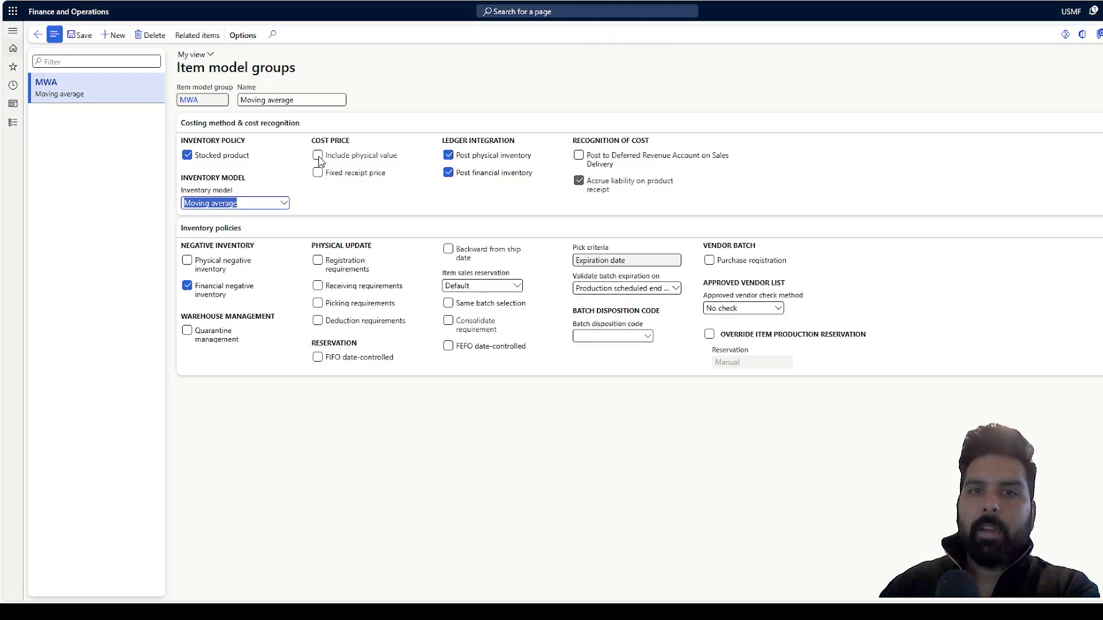
left_click(318, 155)
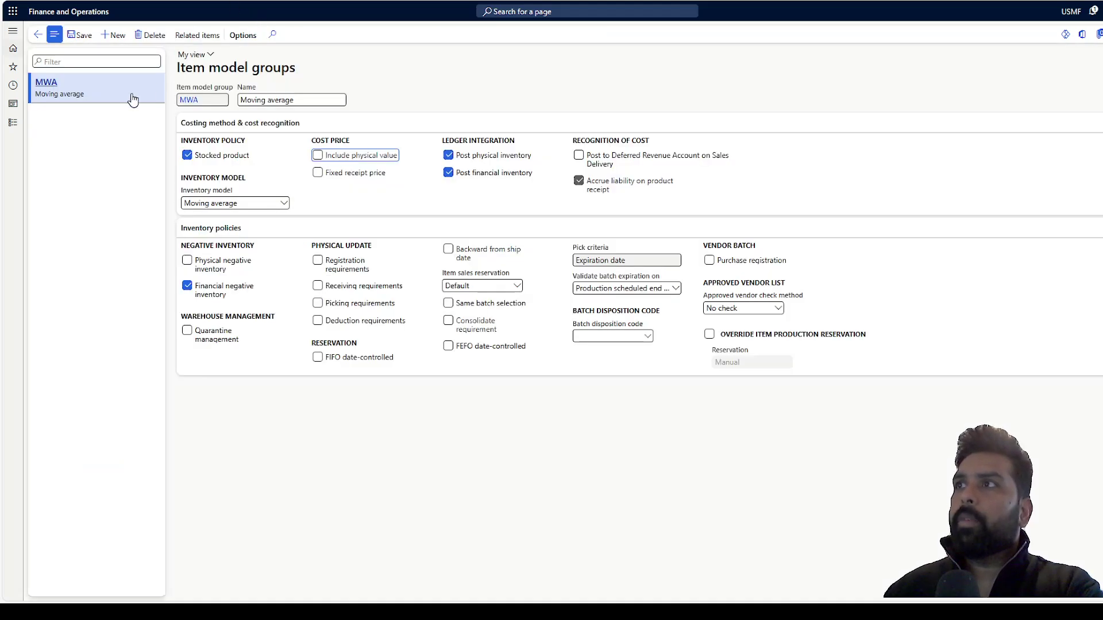
- Open the Posting setup of the Inventory management module and show its inventory posting types
left_click(13, 123)
scroll(59, 268, "down", 2)
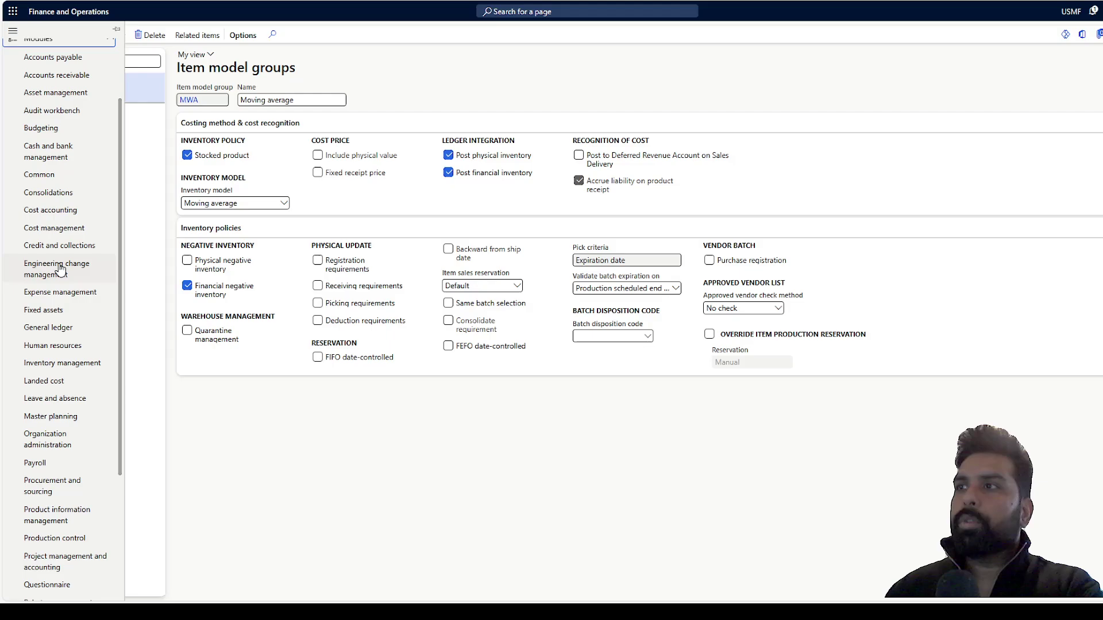
left_click(74, 365)
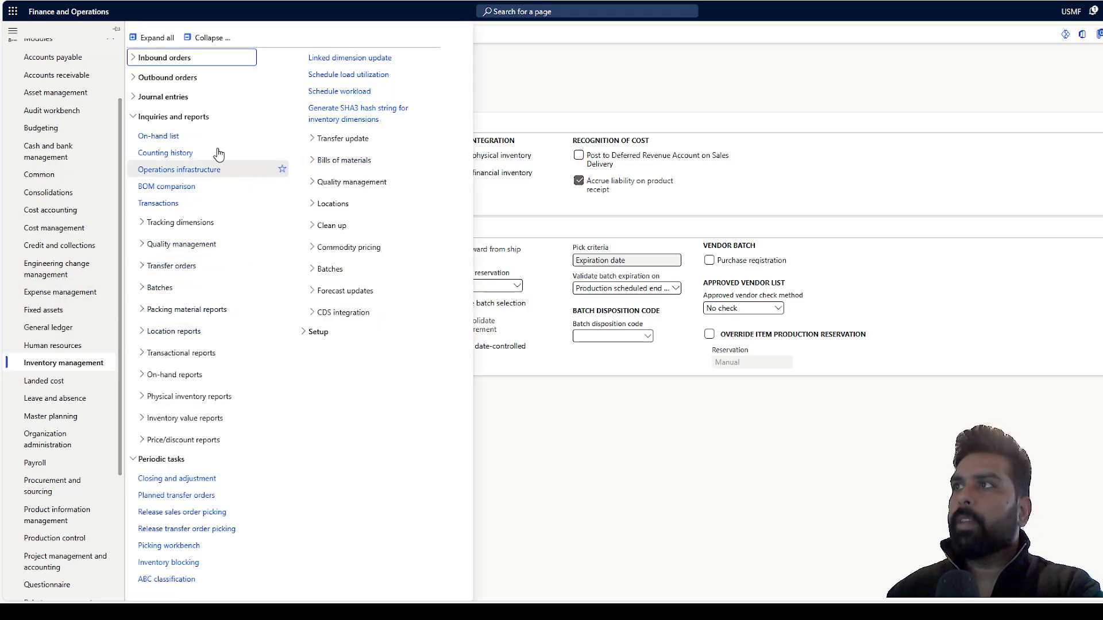
left_click(200, 38)
left_click(160, 156)
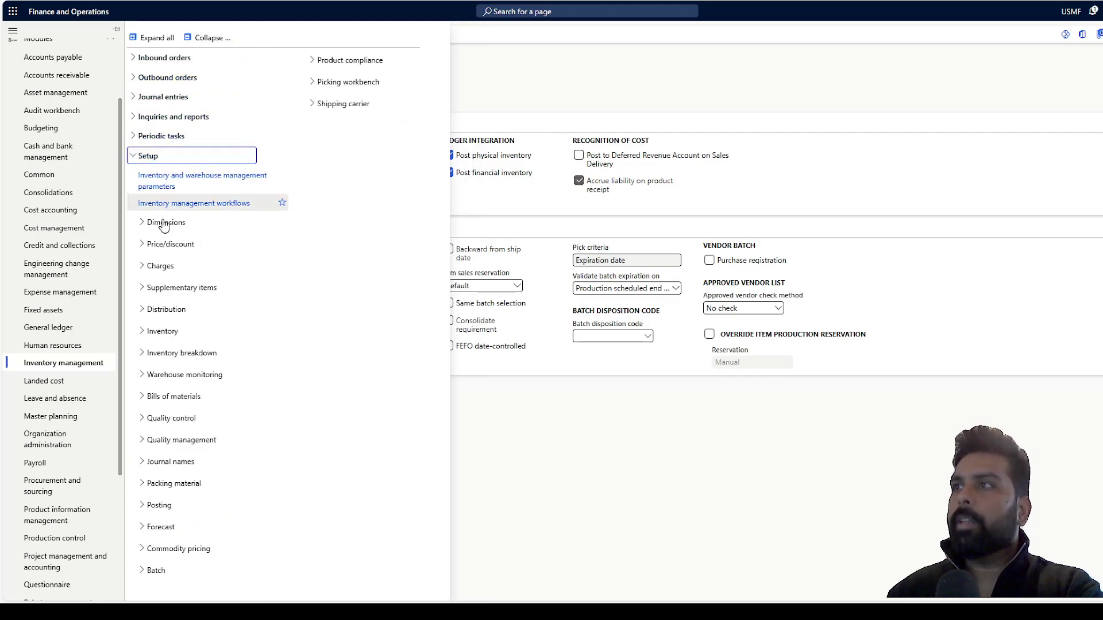
left_click(158, 507)
left_click(161, 525)
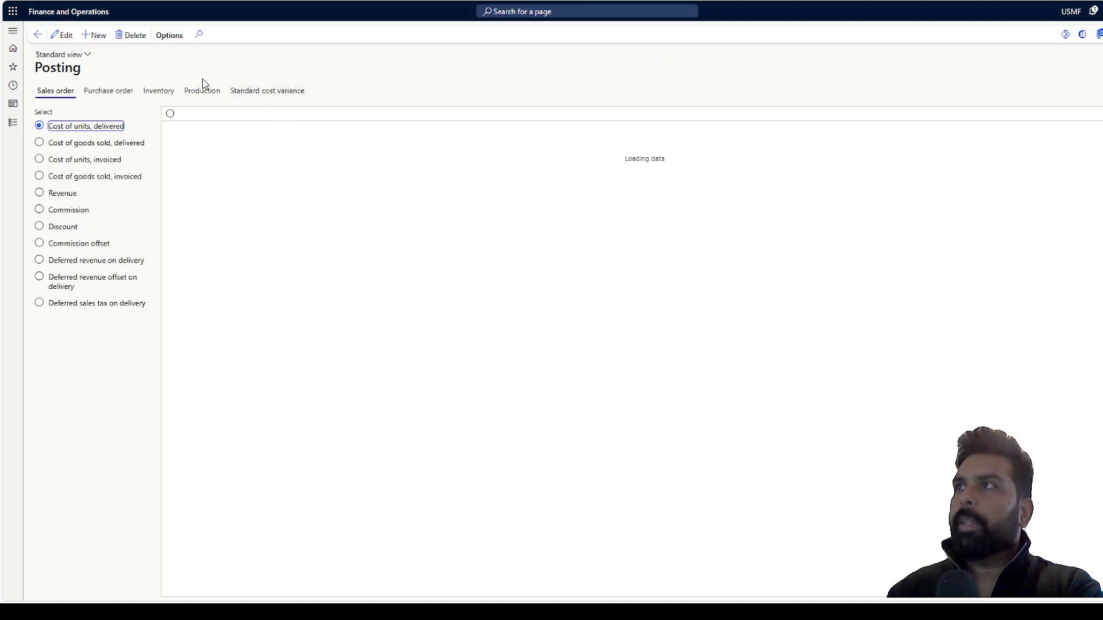
left_click(158, 92)
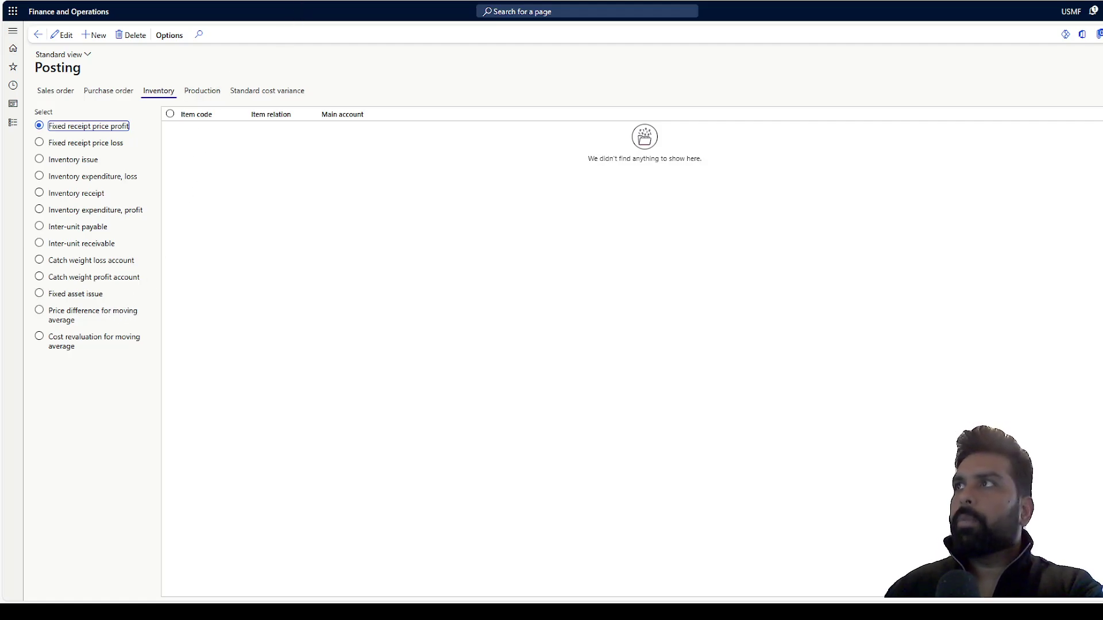
- Open sales order 000861 from the list of all sales orders
left_click(302, 2)
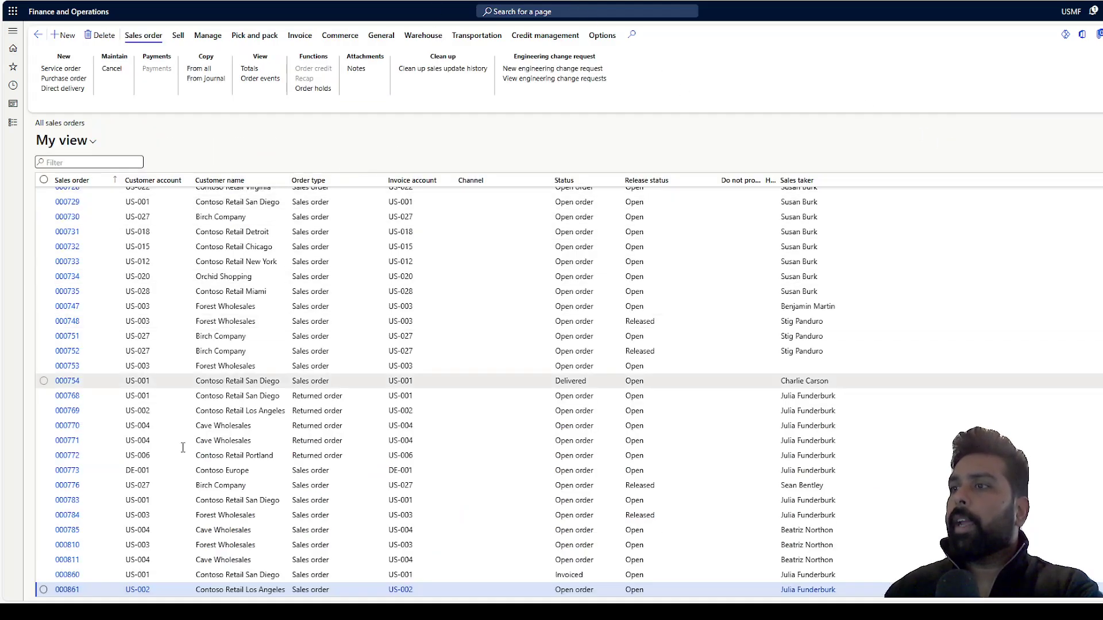
left_click(65, 590)
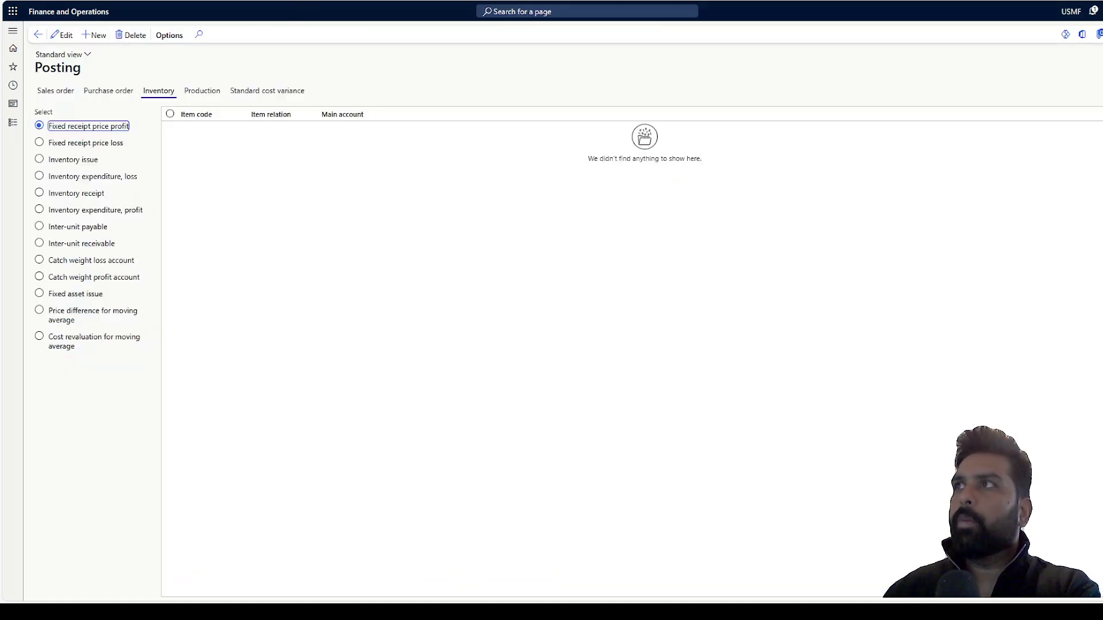
- Open the Inventory management transactions inquiry and filter it by the item number Item Moving average
left_click(13, 122)
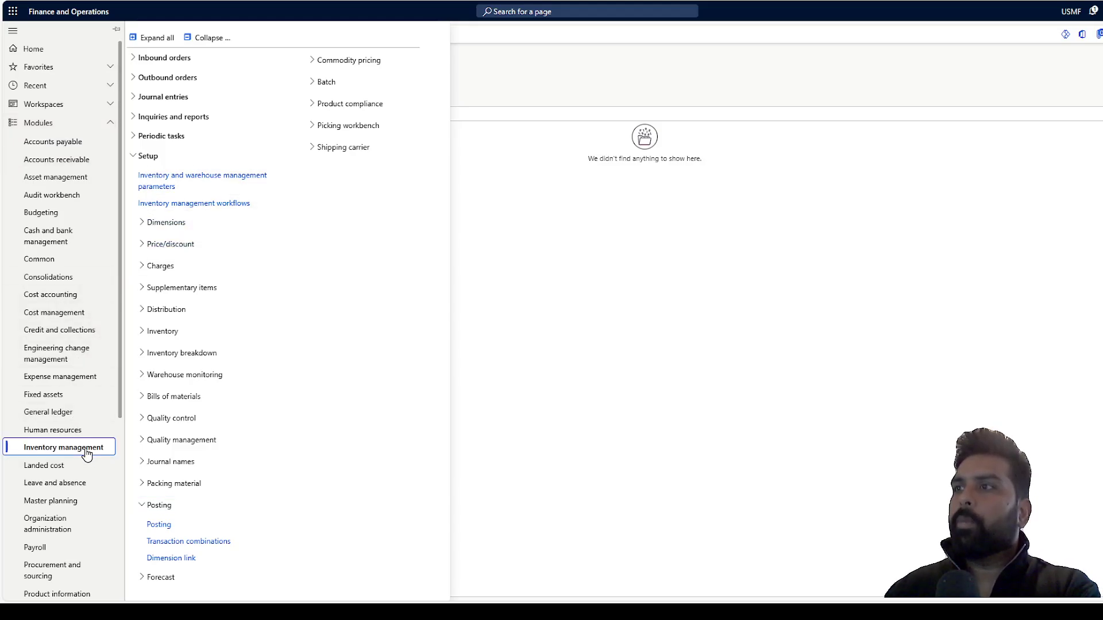
left_click(172, 116)
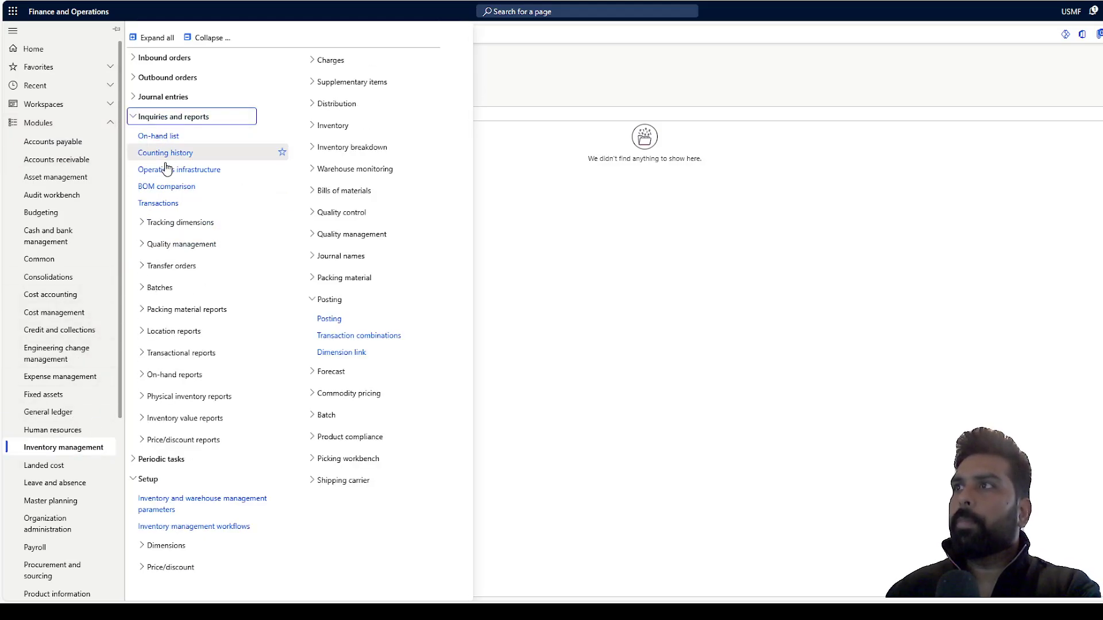
left_click(169, 208)
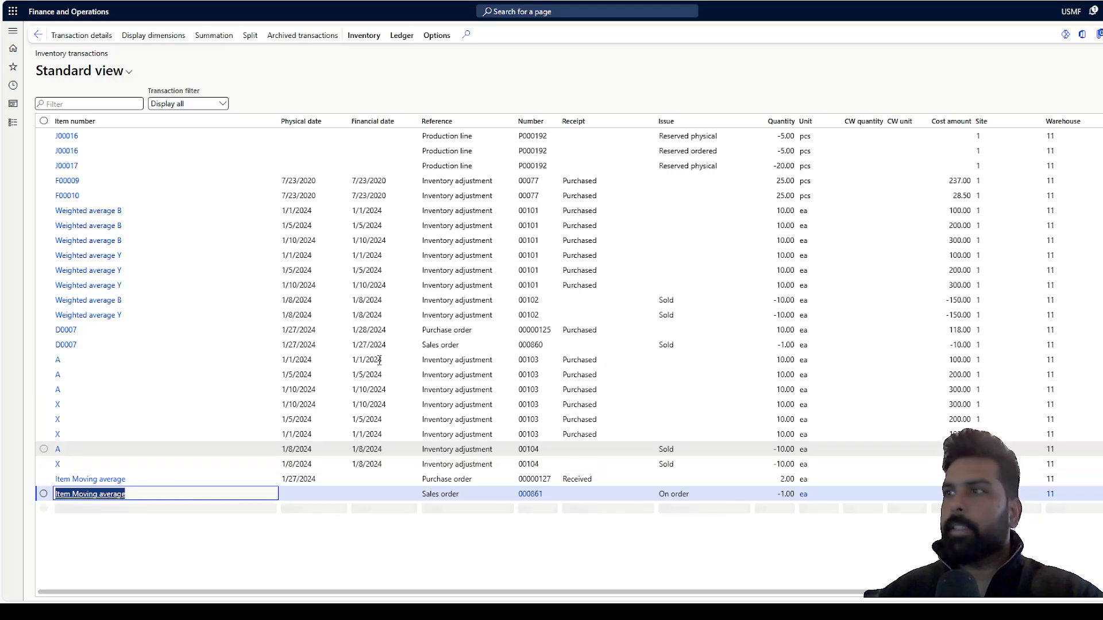
left_click(132, 130)
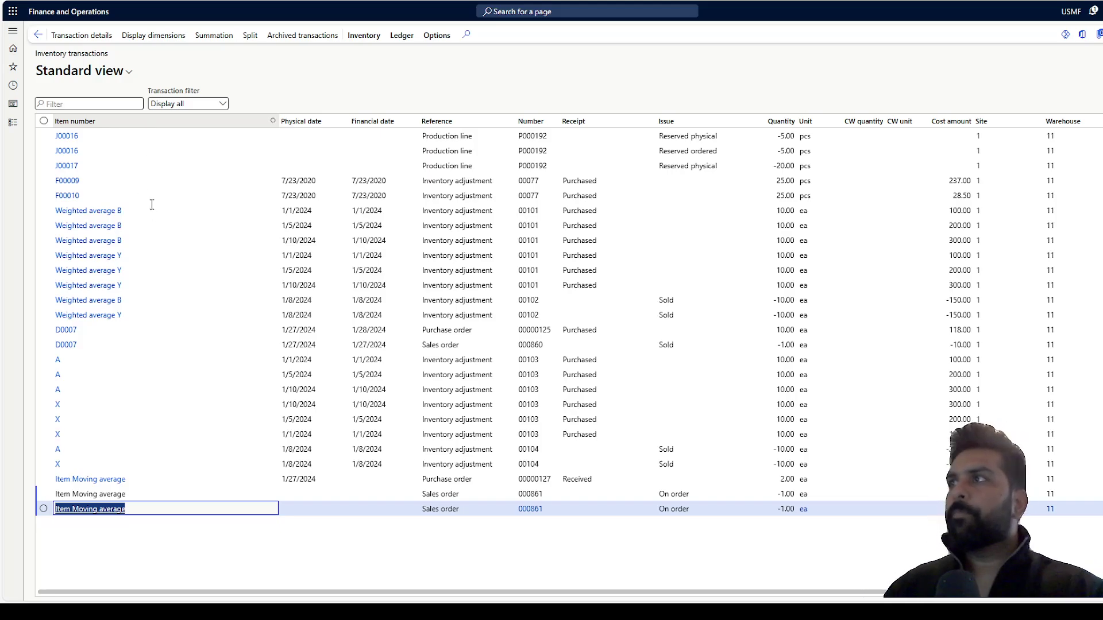
key("alt+F3")
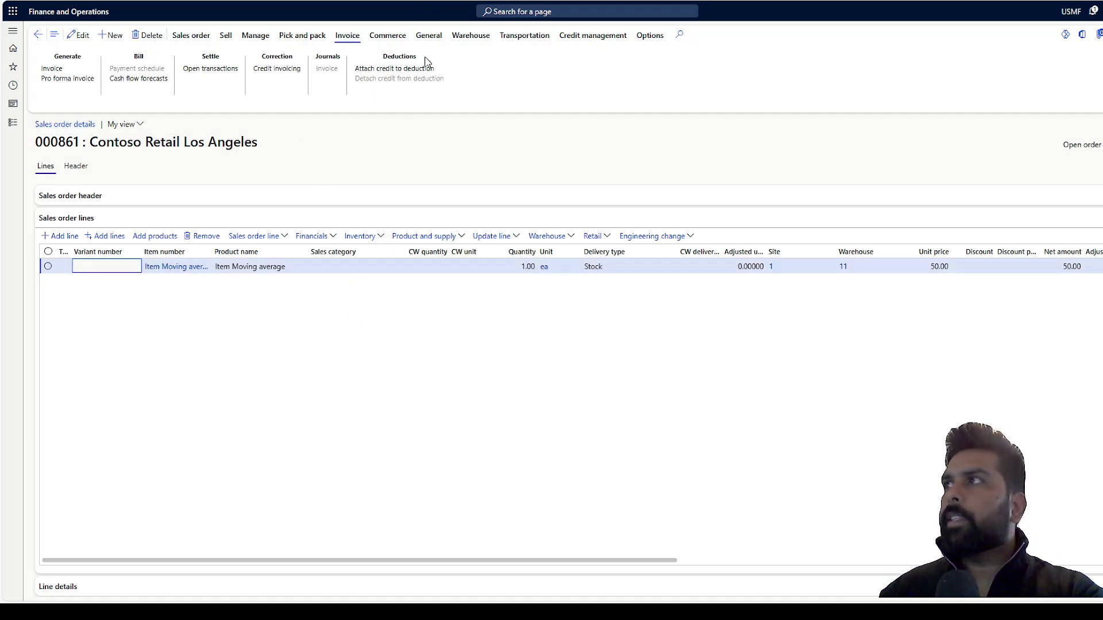
- Generate the invoice for the Contoso Retail Los Angeles sales order and check its cost amount in the inventory transactions
left_click(58, 70)
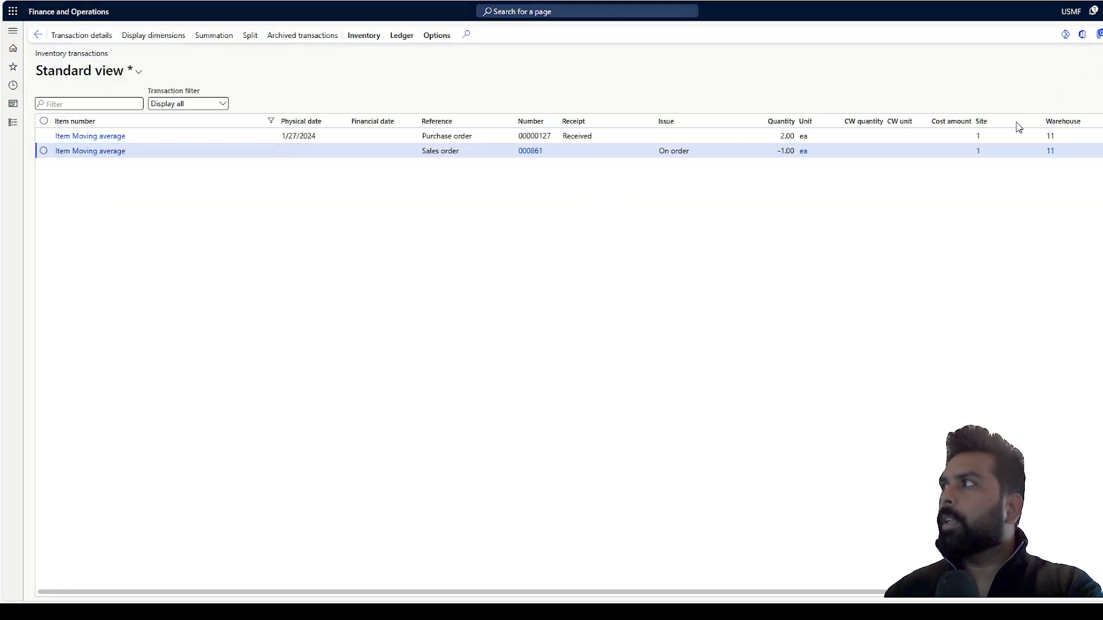
left_click(954, 151)
left_click_drag(945, 151, 972, 157)
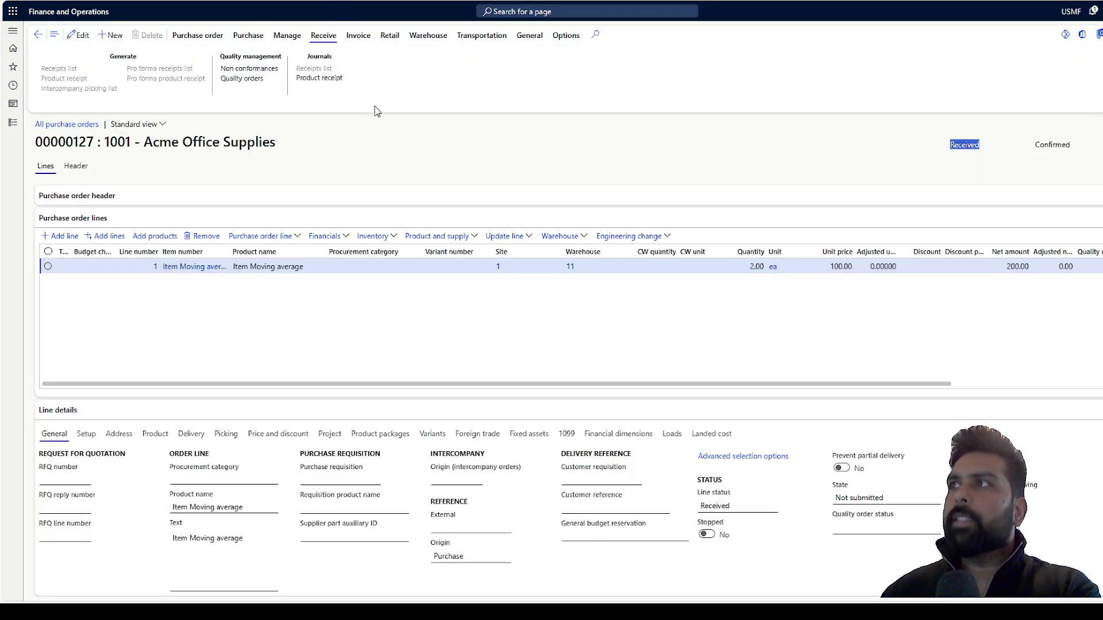
left_click(387, 153)
left_click(356, 37)
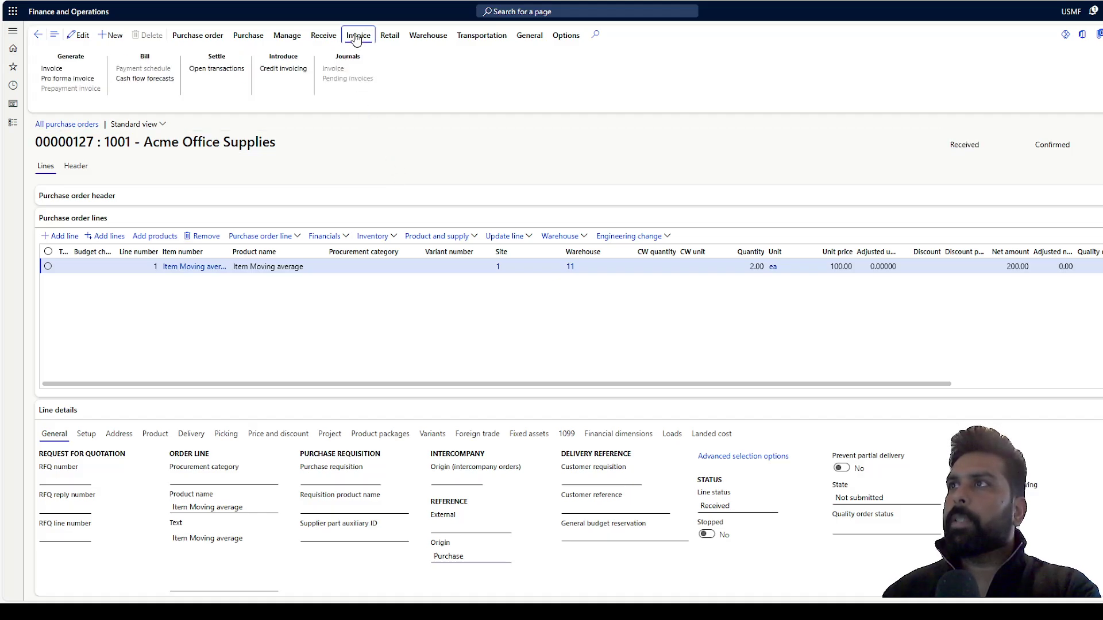
left_click(72, 70)
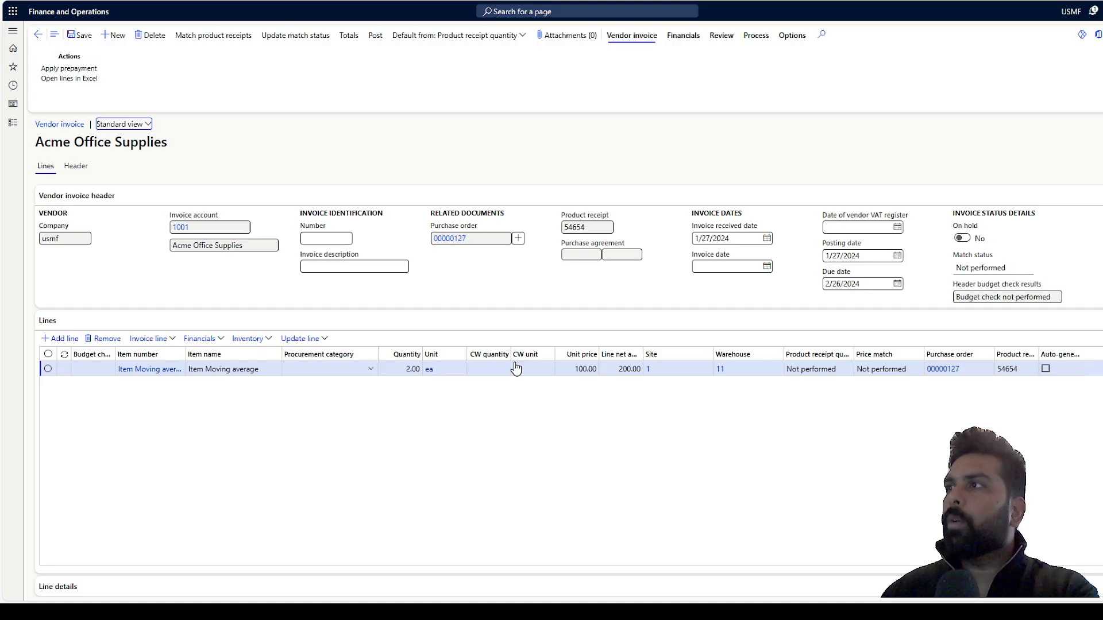
left_click(345, 239)
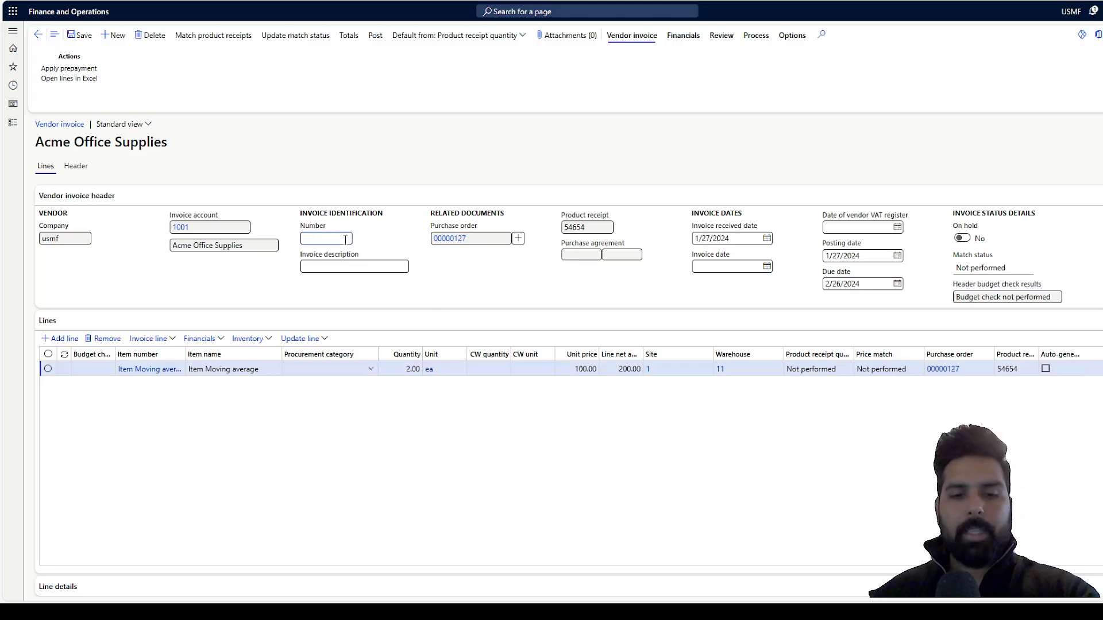
type("6666666")
left_click(361, 266)
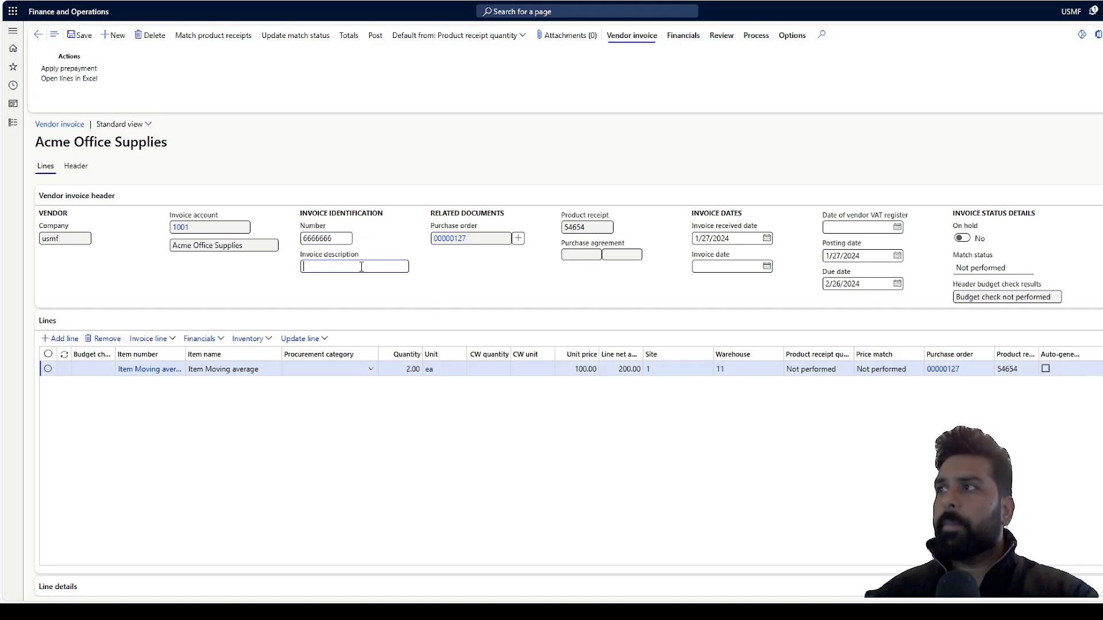
type("tes")
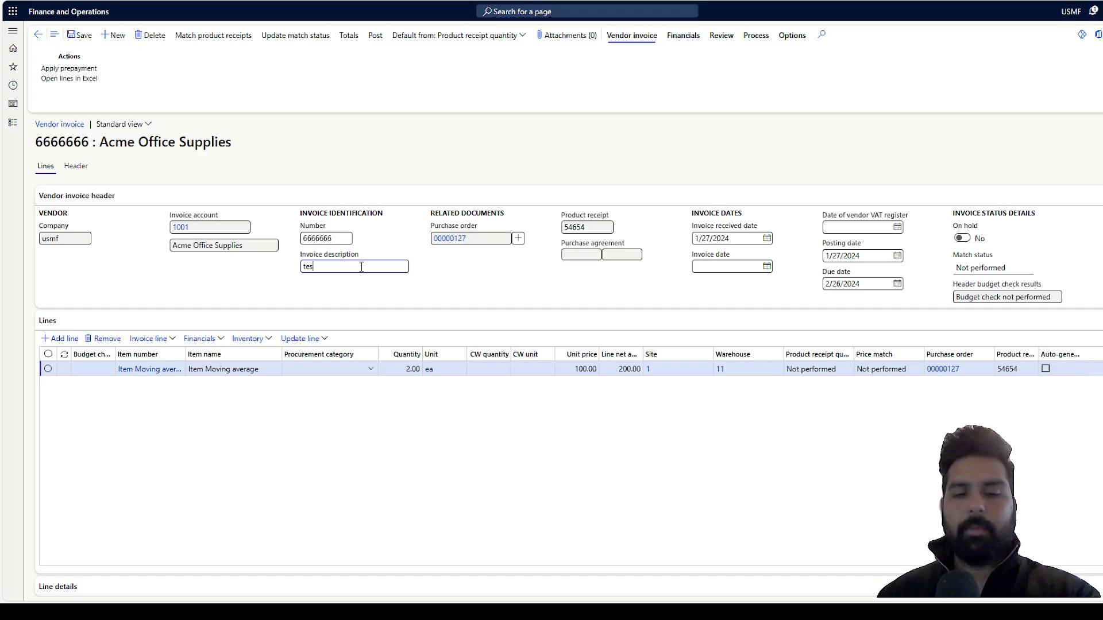
type("t")
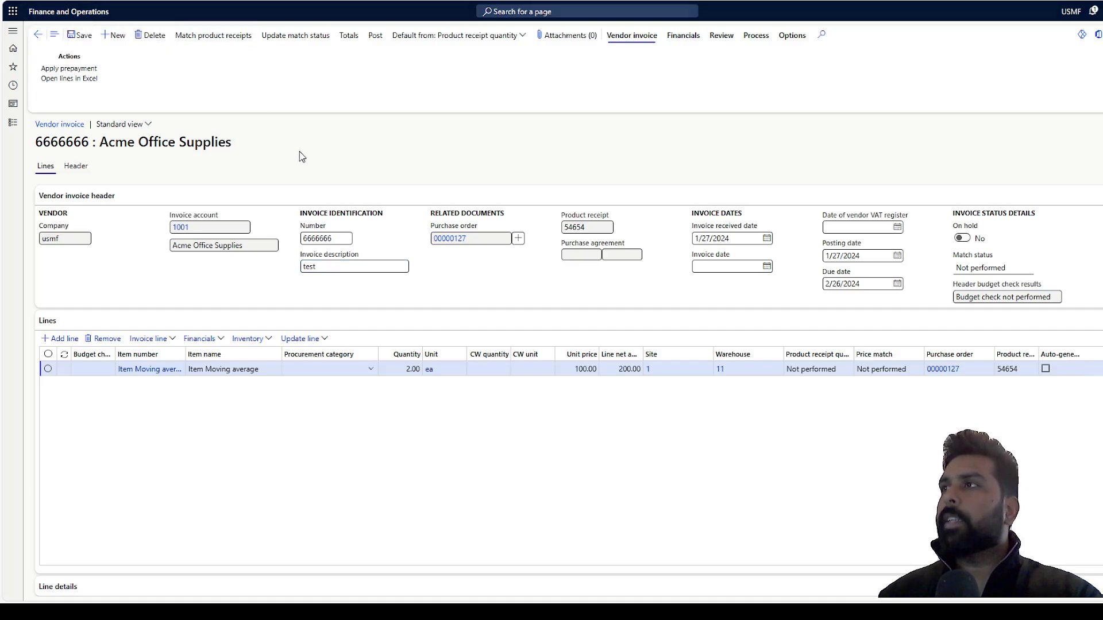
key("alt+Delete")
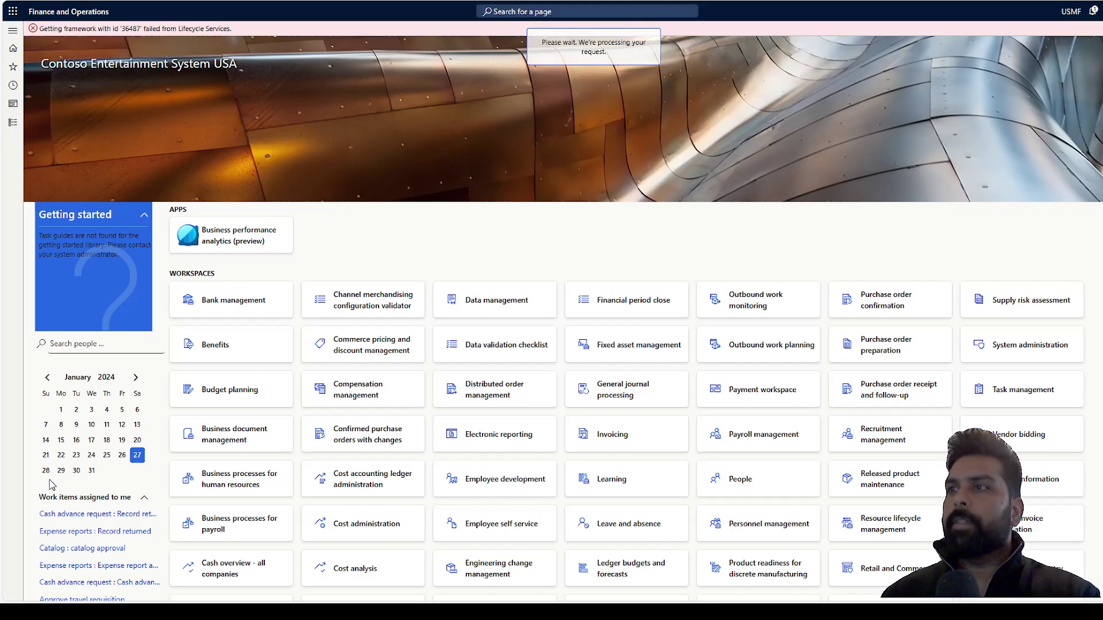
- Change the session date to 1/28/2024 and start a vendor invoice from the received Acme Office Supplies purchase order
left_click(46, 471)
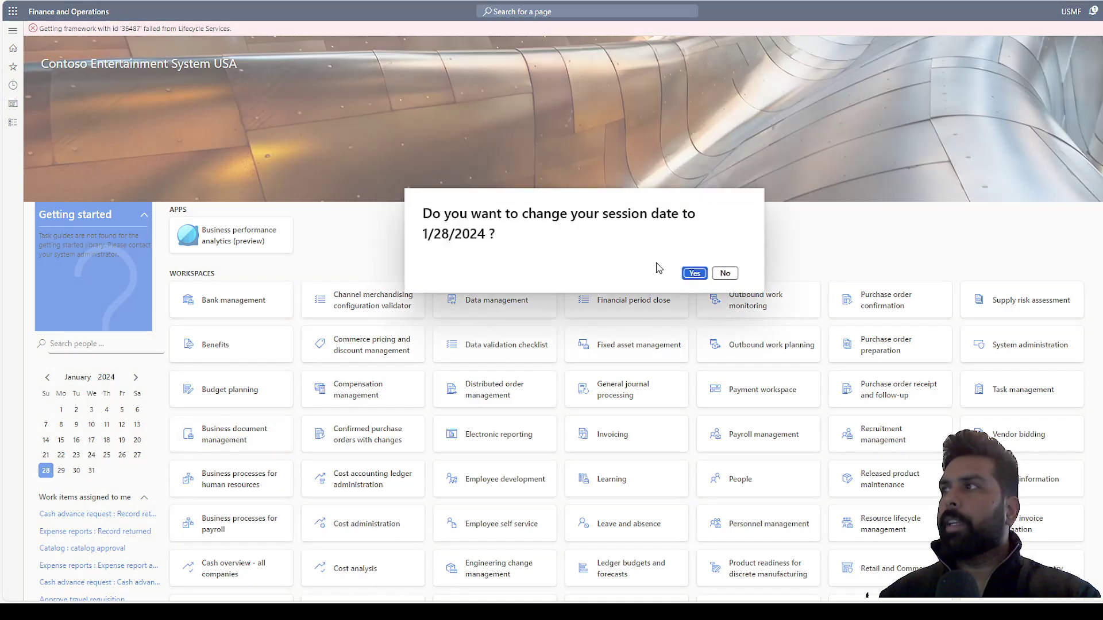
left_click(694, 274)
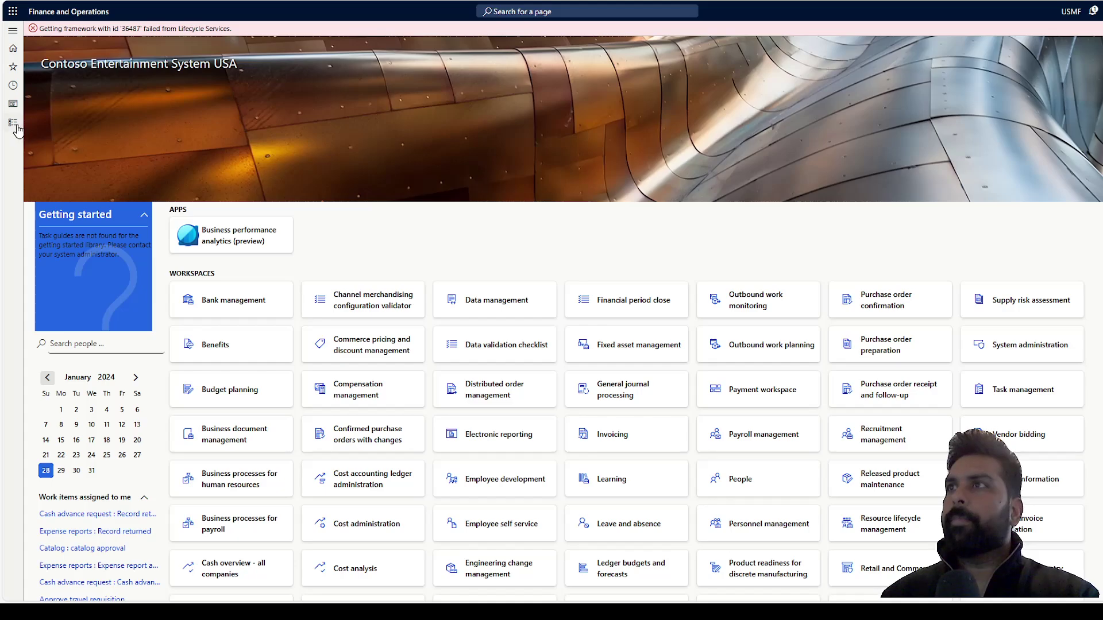
left_click(13, 123)
left_click(189, 180)
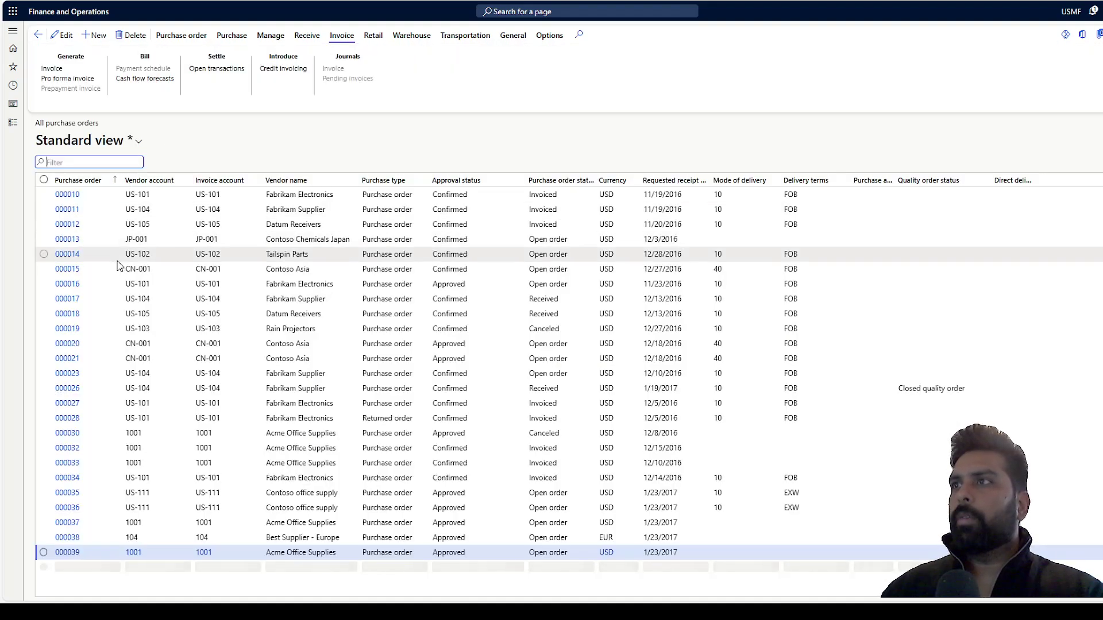
left_click(173, 211)
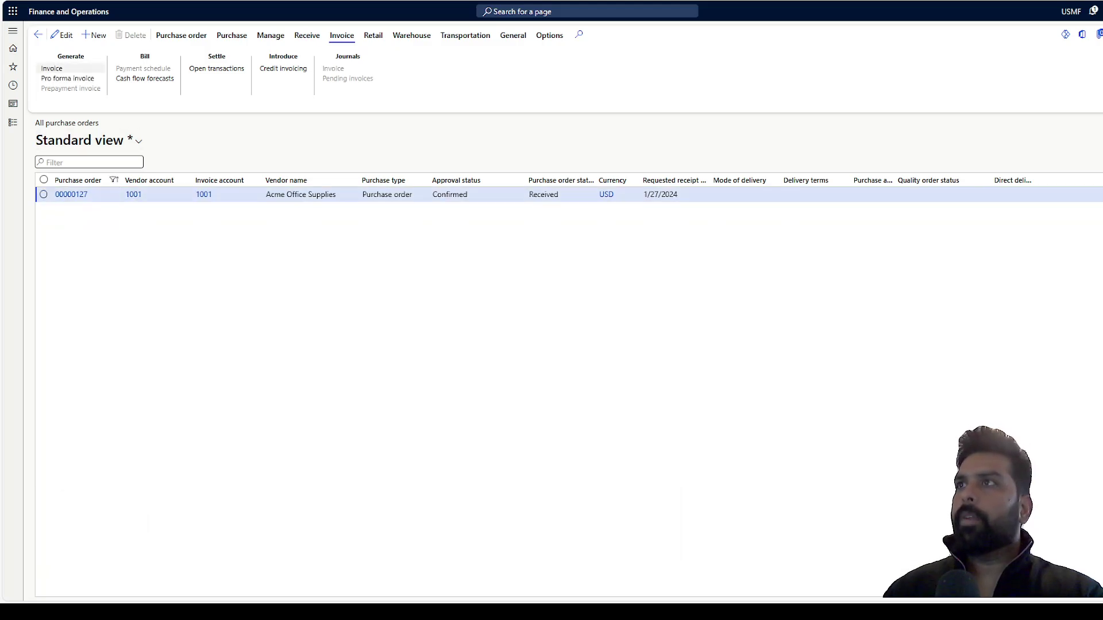
left_click(41, 68)
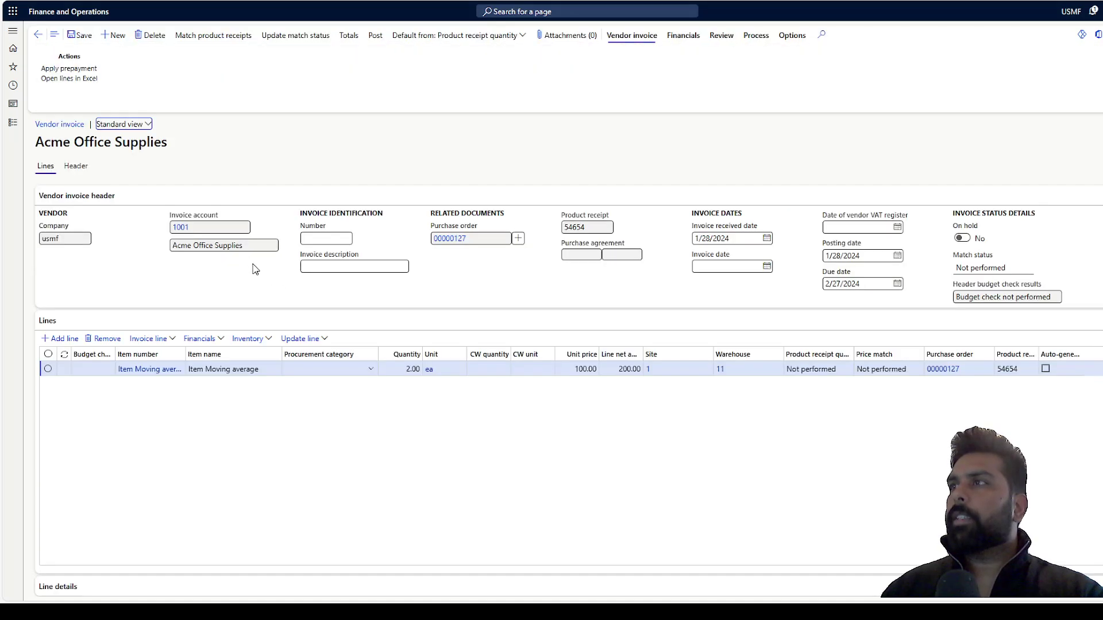
- Fill in the vendor invoice header with number 5555, description "test" and invoice date 1/28/2024
left_click(311, 237)
type("5555")
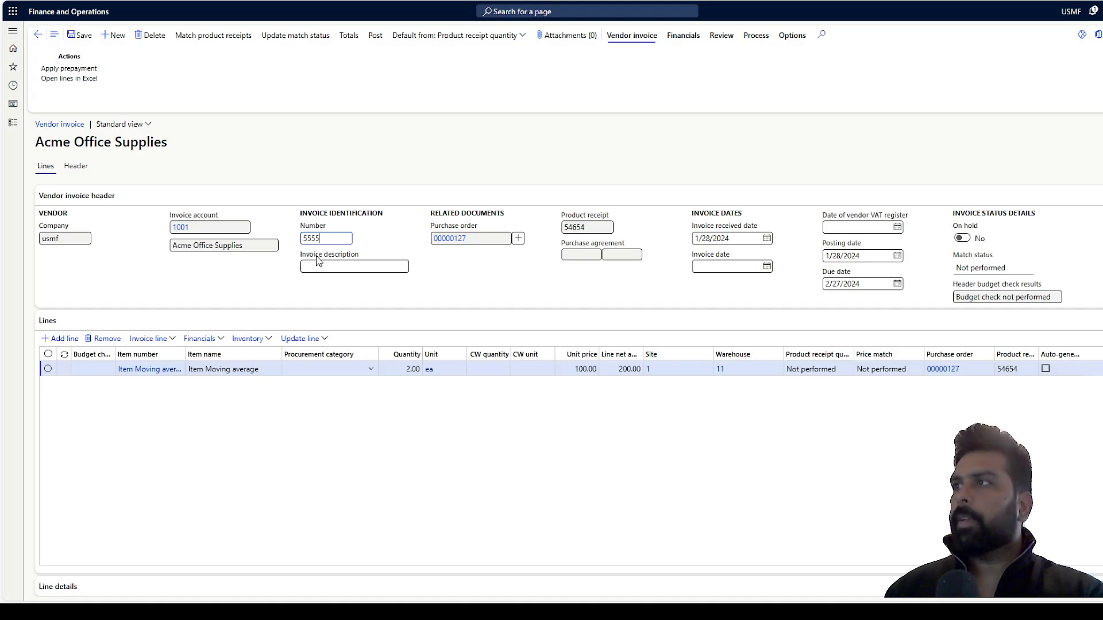
left_click(324, 267)
type("test")
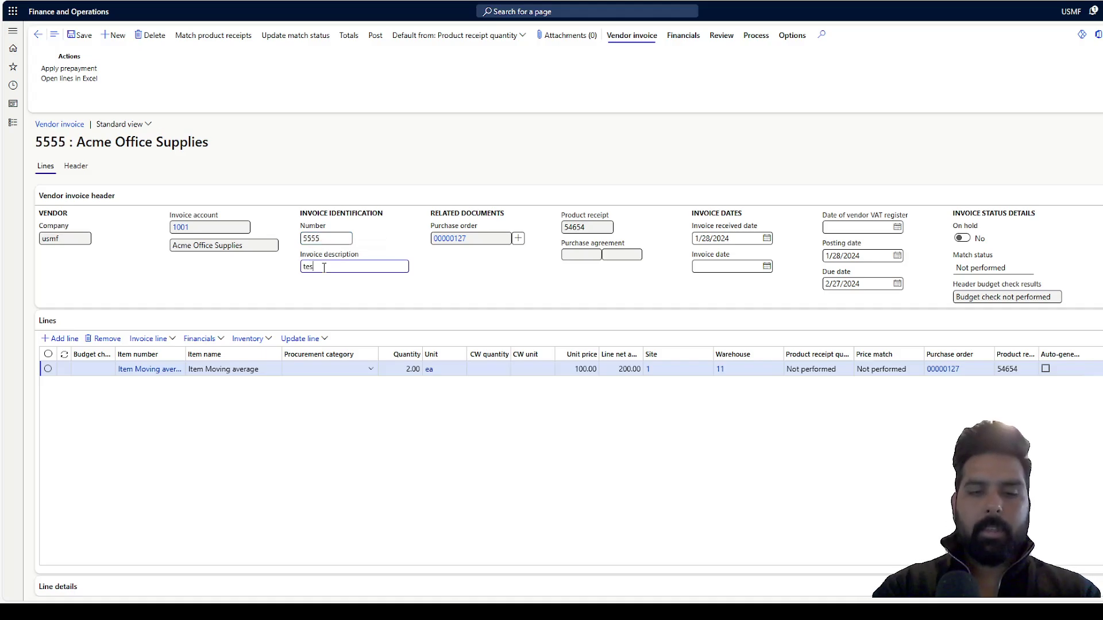
left_click(769, 268)
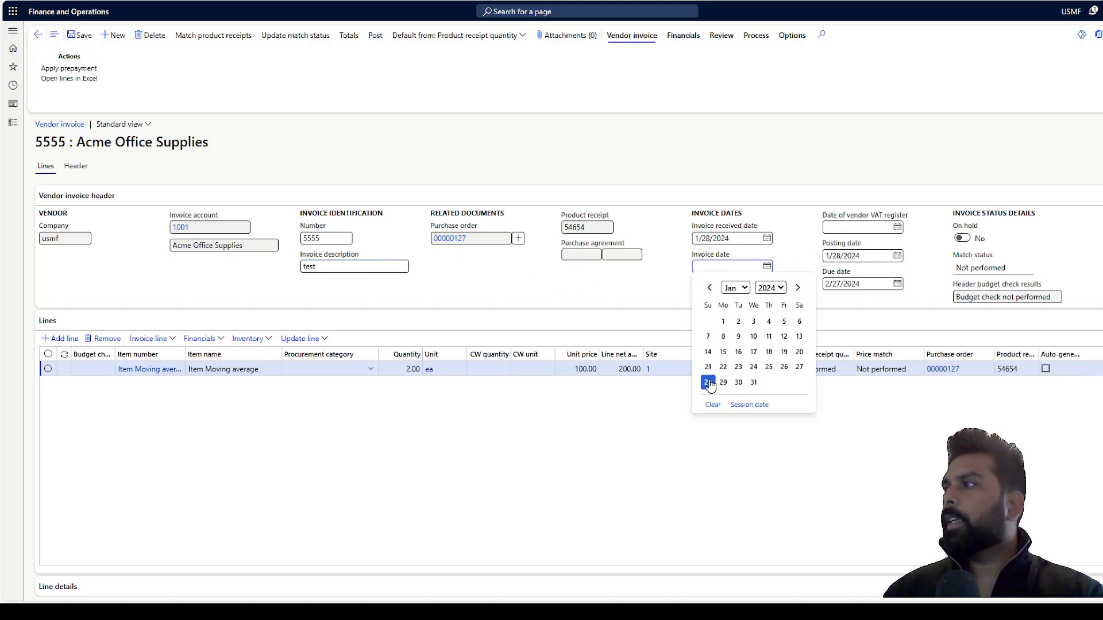
left_click(710, 382)
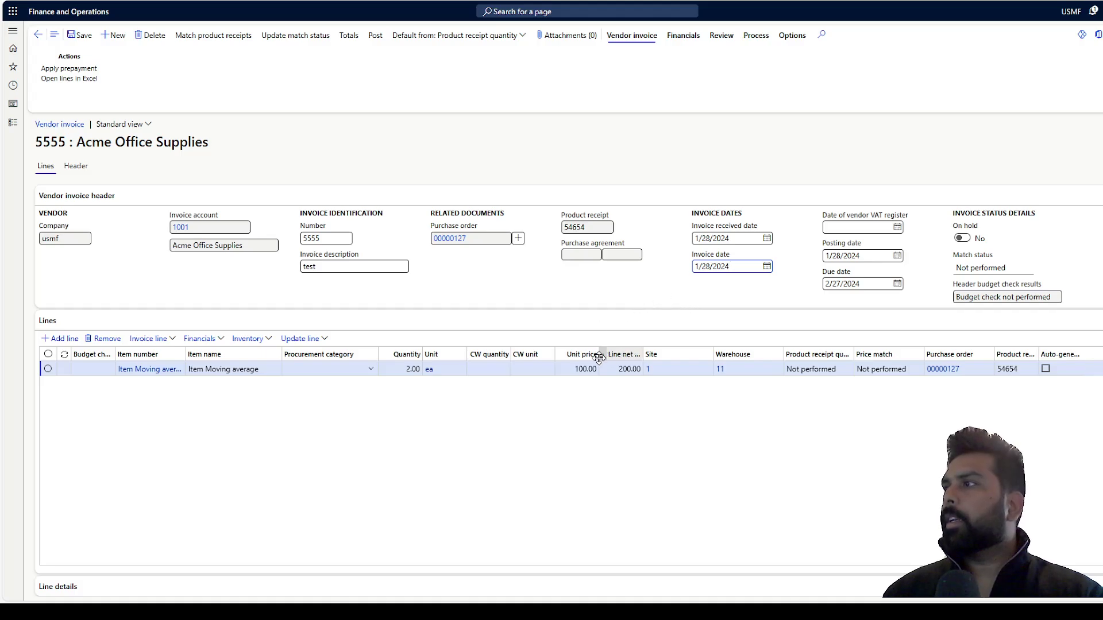
- Set the Item Moving average line's unit price to 120 and post the vendor invoice
left_click(575, 369)
left_click_drag(574, 369, 596, 369)
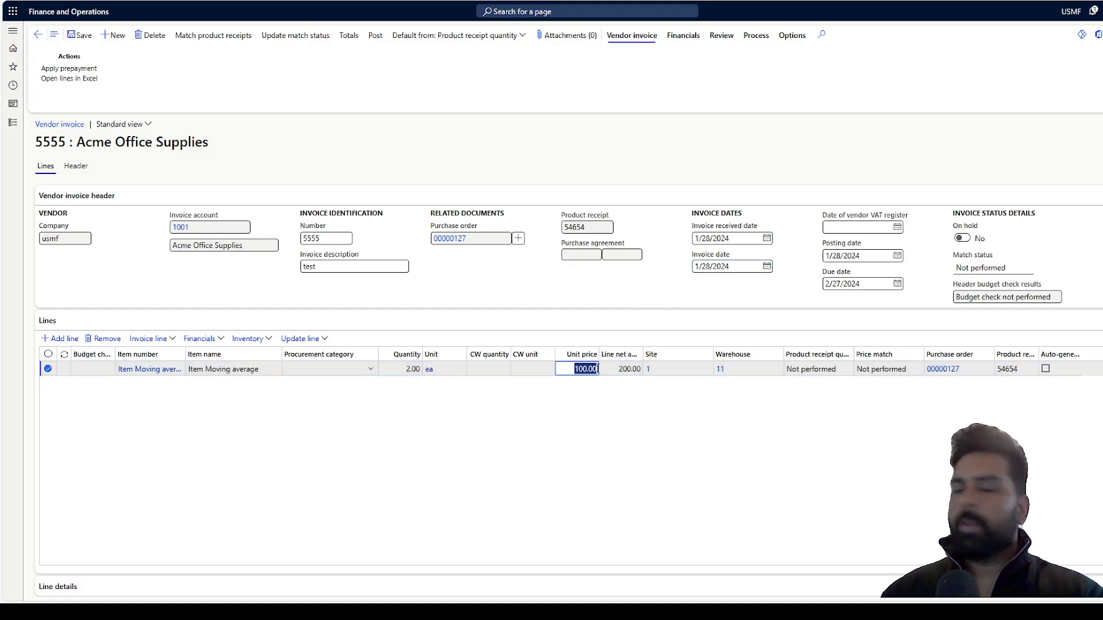
type("1")
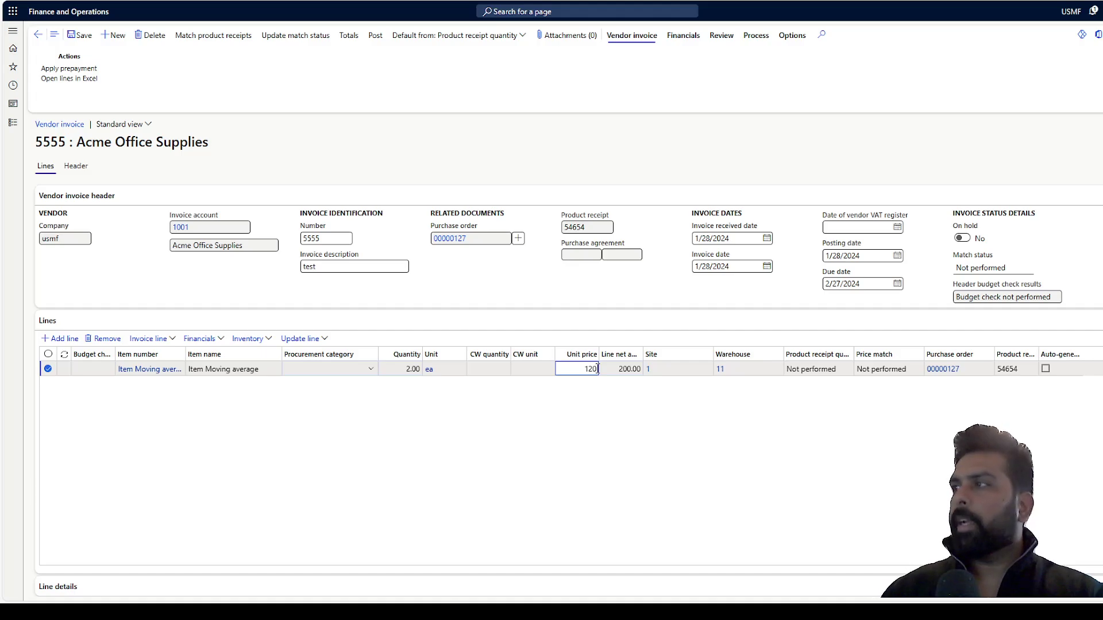
type("20")
left_click(543, 444)
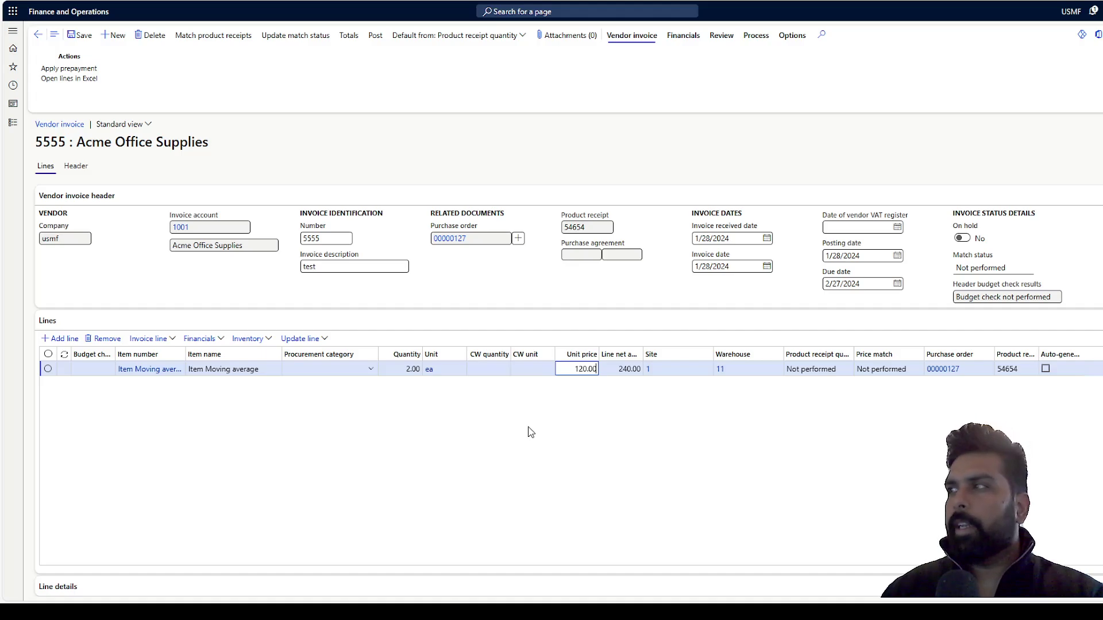
left_click(531, 432)
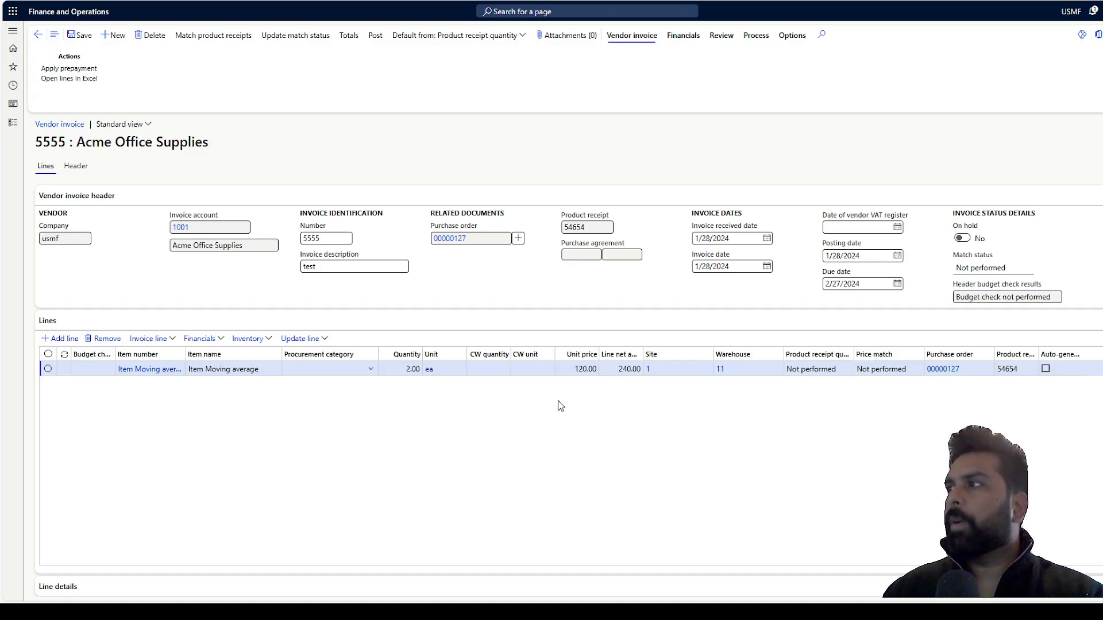
left_click(634, 361)
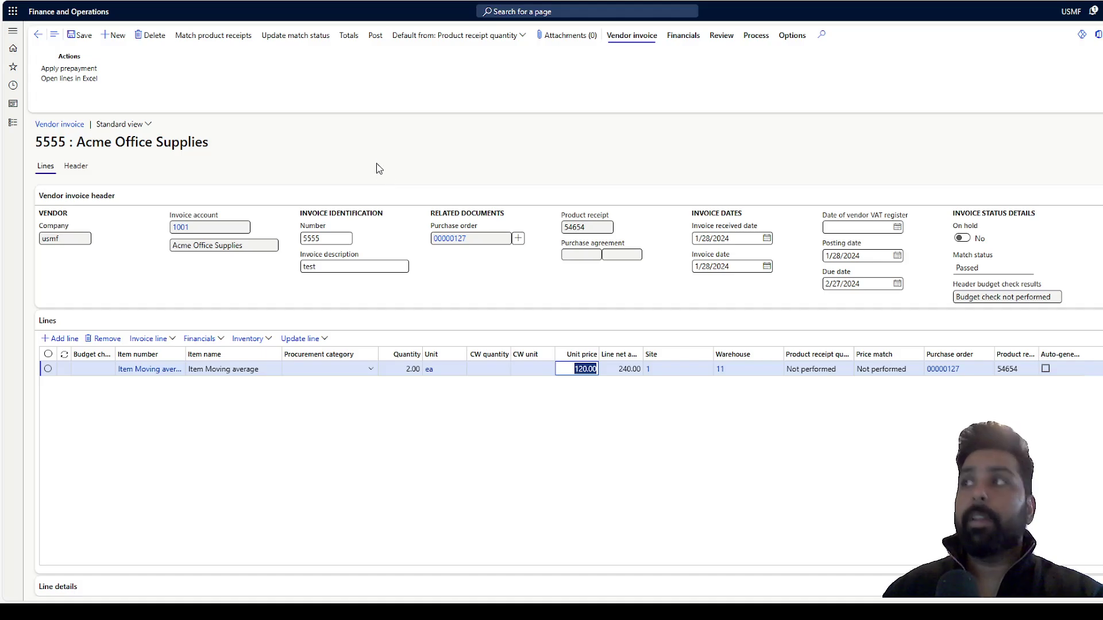
left_click(375, 40)
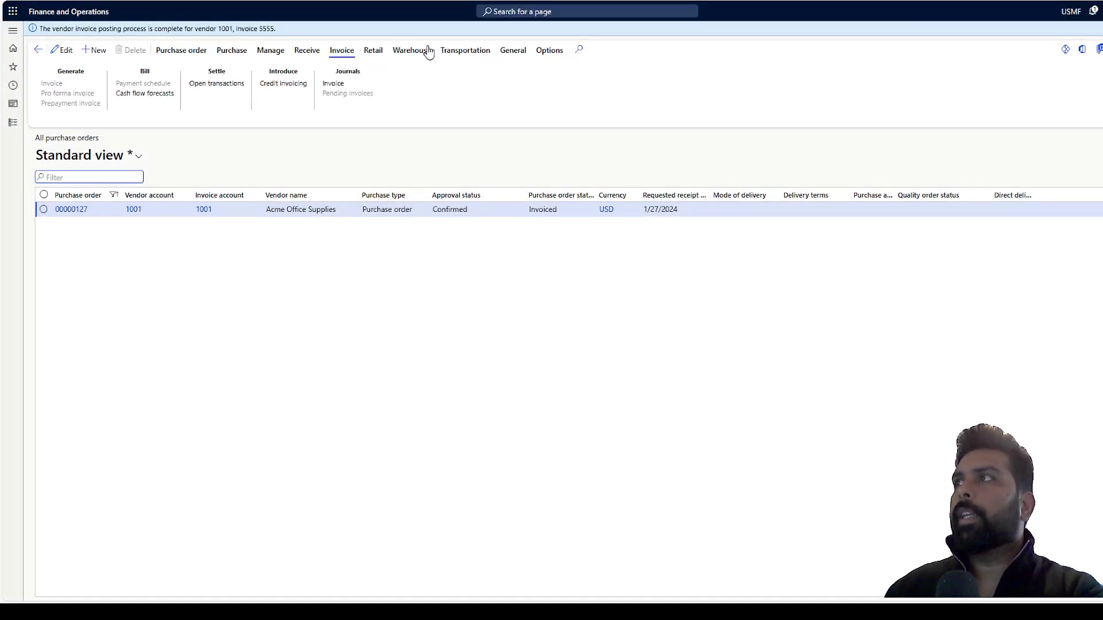
- Transfer the pending General ledger subledger journal entries for the product receipt and vendor invoice immediately
left_click(349, 84)
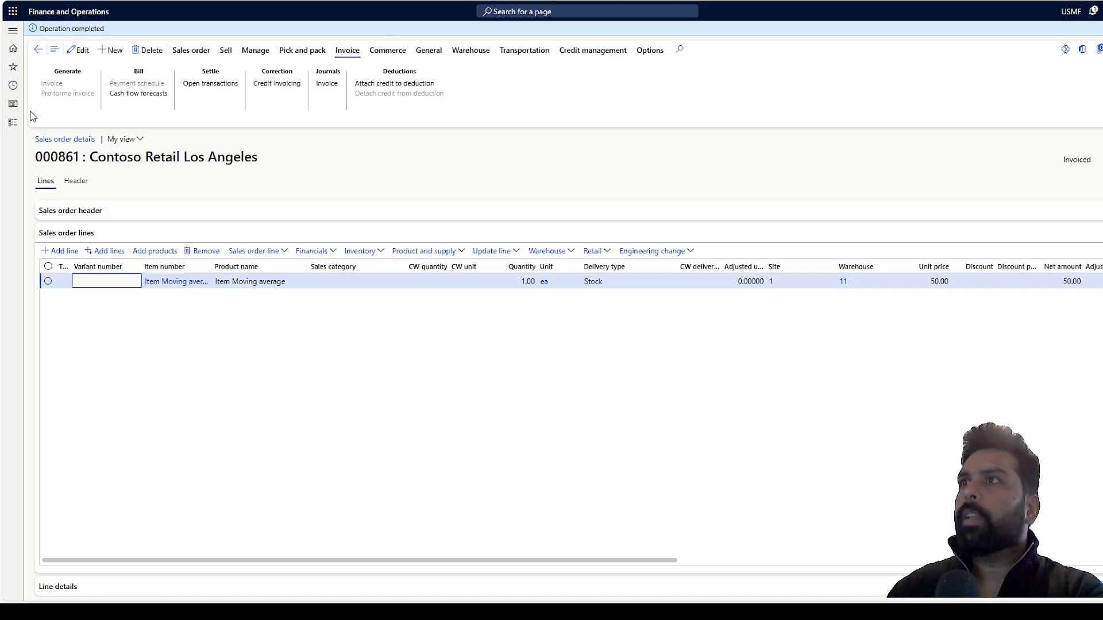
left_click(13, 122)
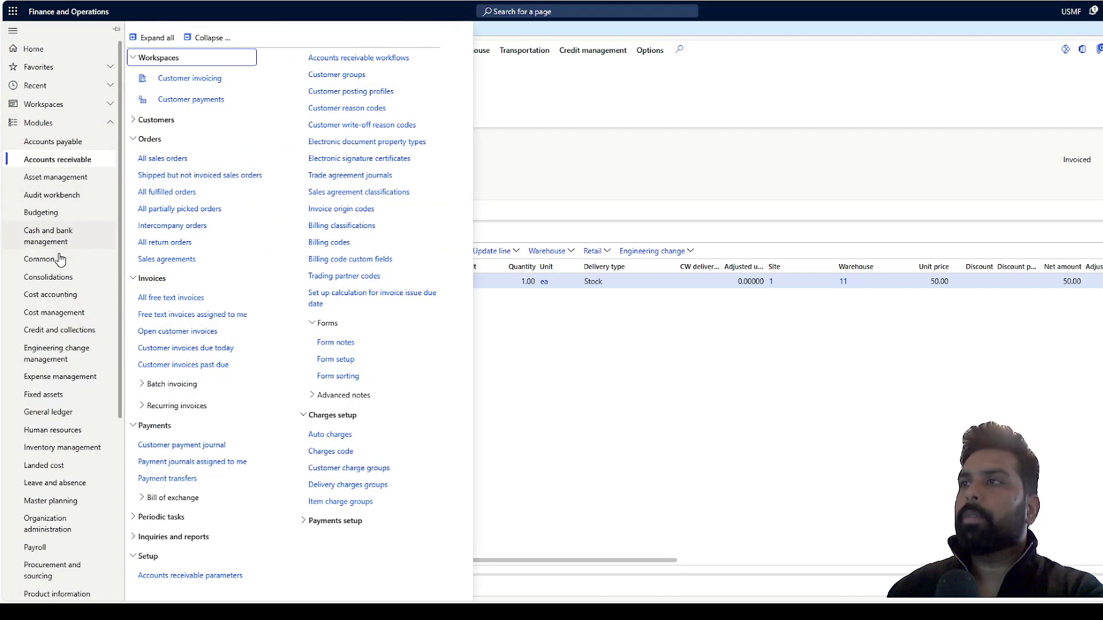
left_click(65, 413)
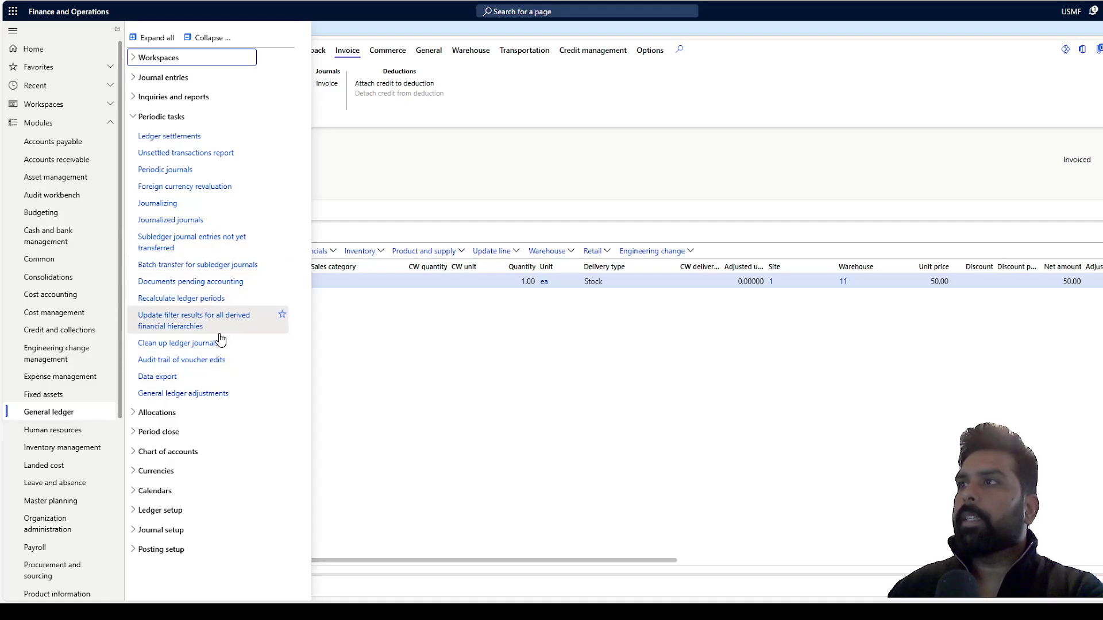
left_click(201, 252)
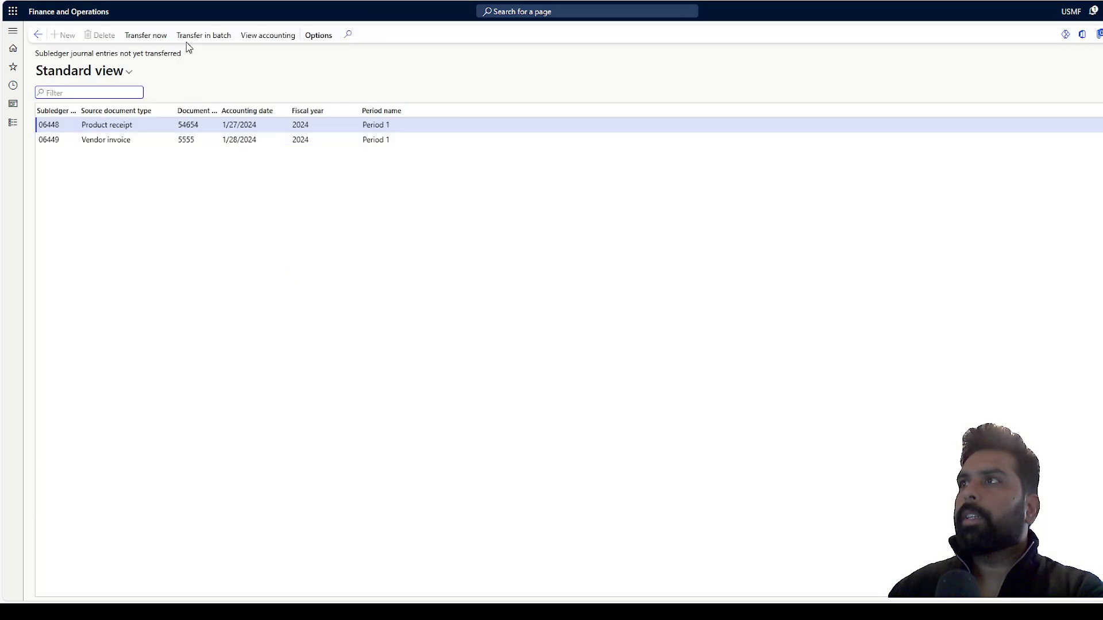
left_click(148, 37)
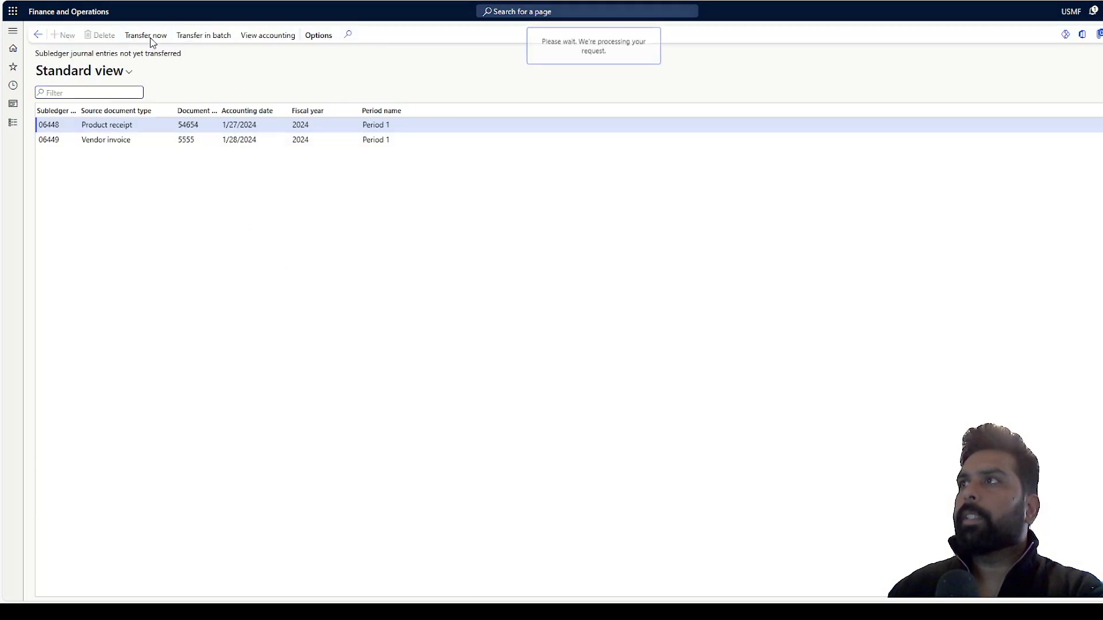
left_click(150, 38)
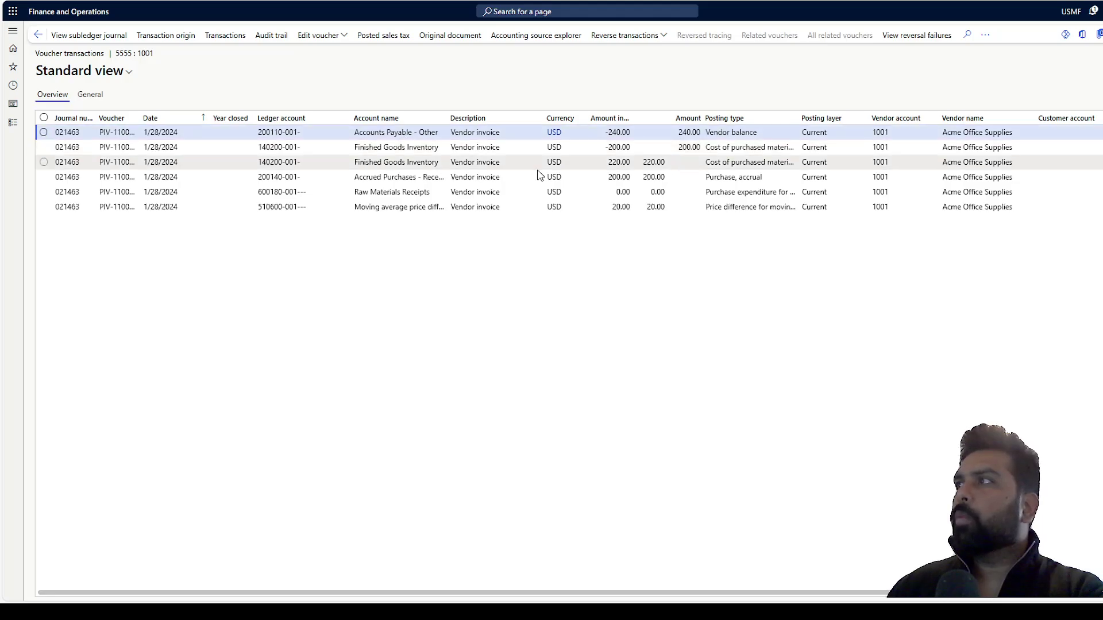
- Examine the voucher transactions of invoice 5555, comparing the accrual, inventory, vendor balance and moving average price difference postings
left_click(585, 179)
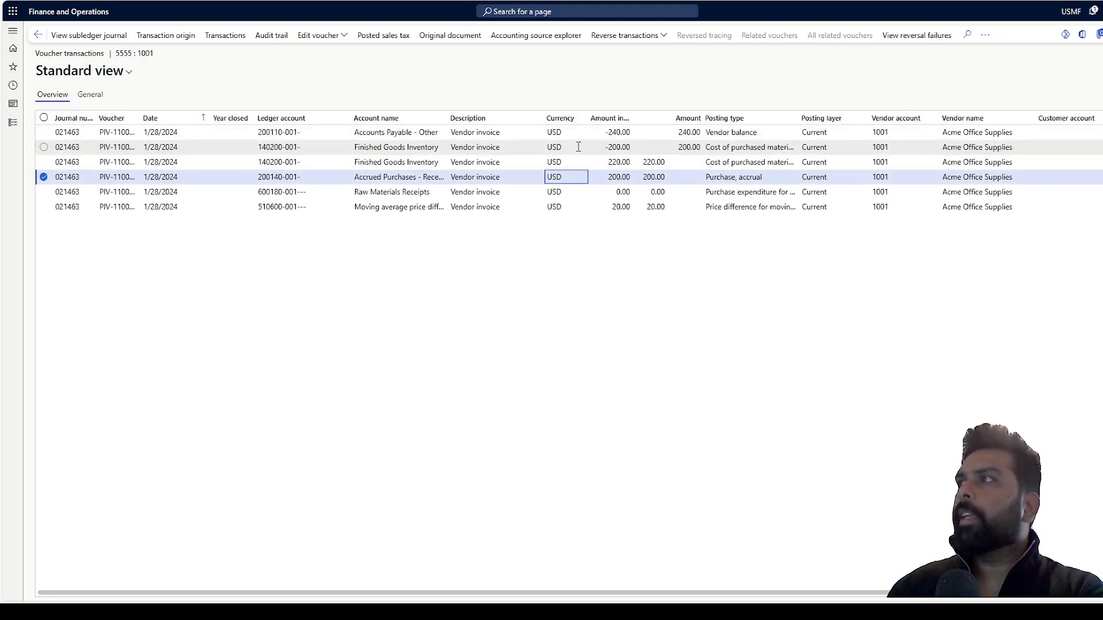
left_click(578, 147)
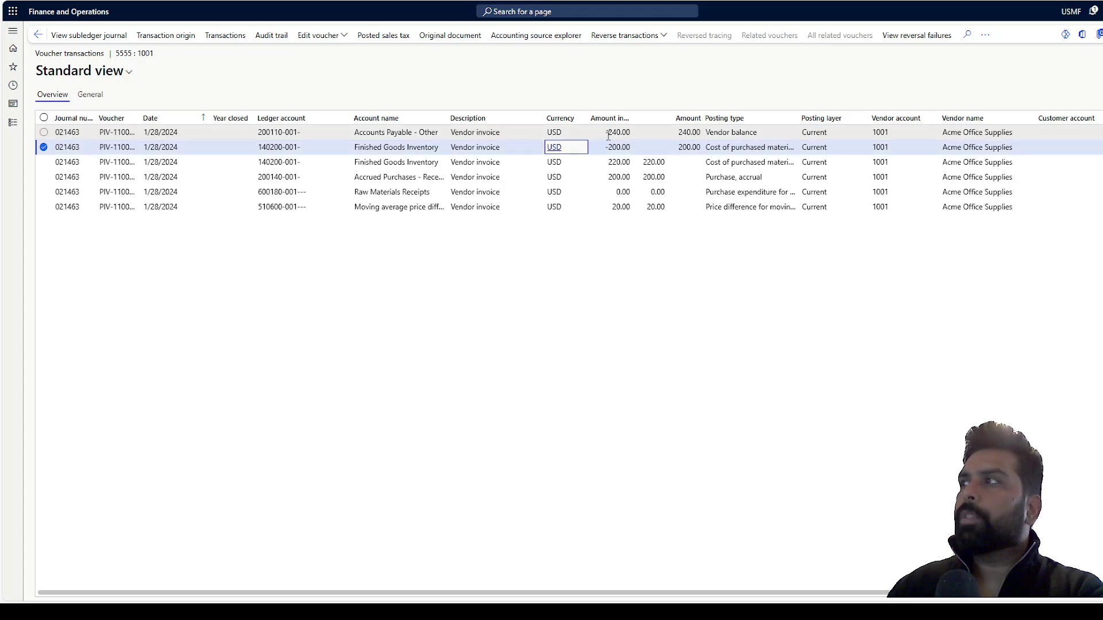
left_click(599, 133)
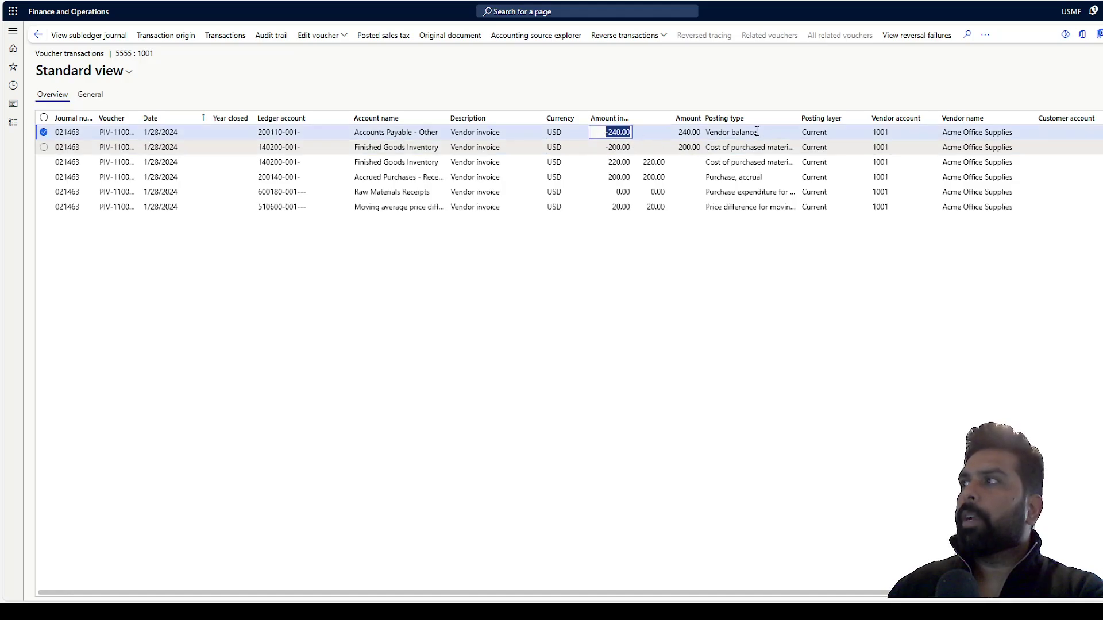
key("Down")
key("Down")
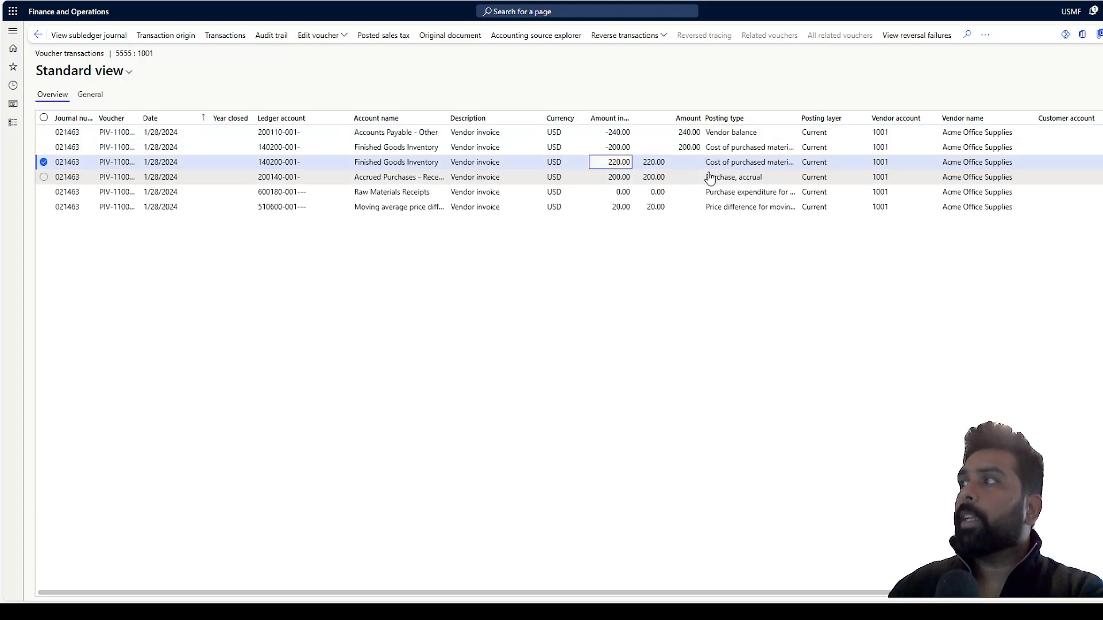
left_click(710, 165)
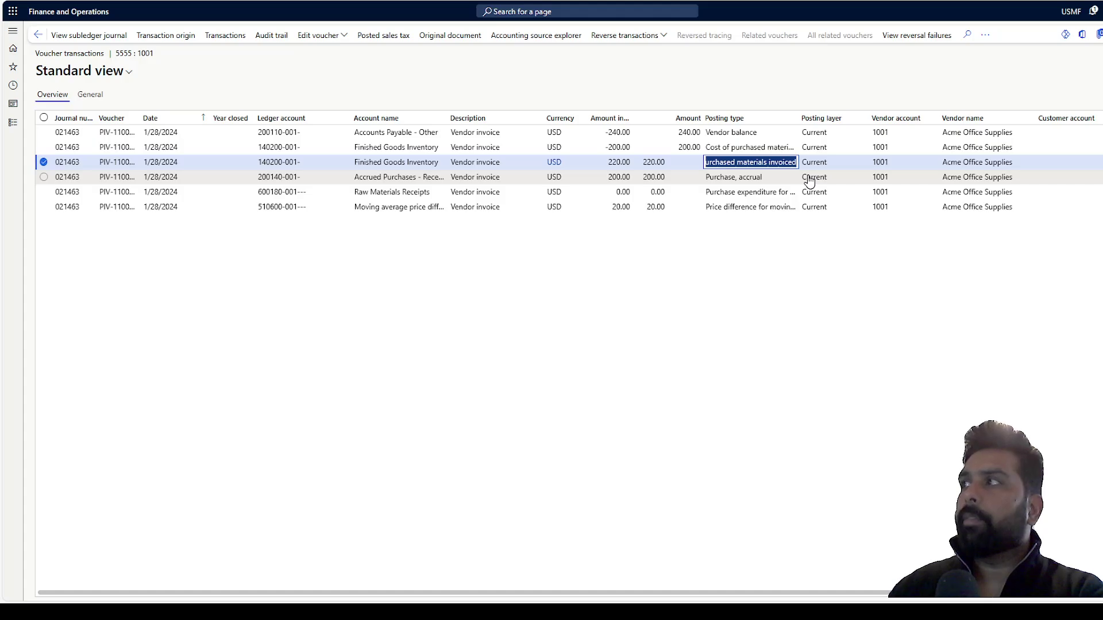
left_click(709, 211)
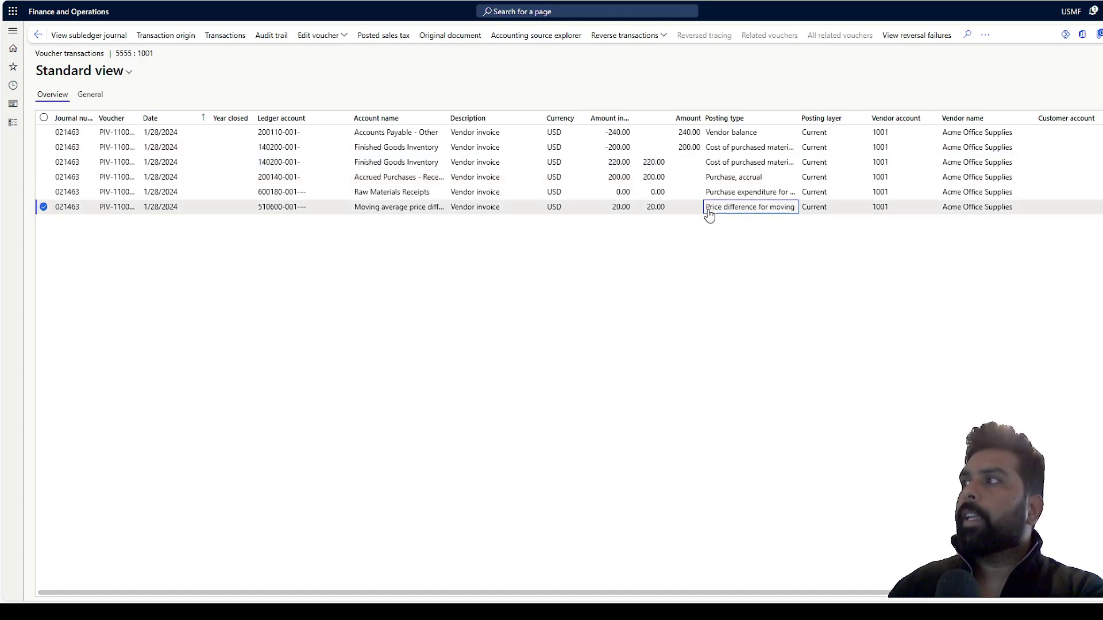
left_click_drag(708, 214, 810, 222)
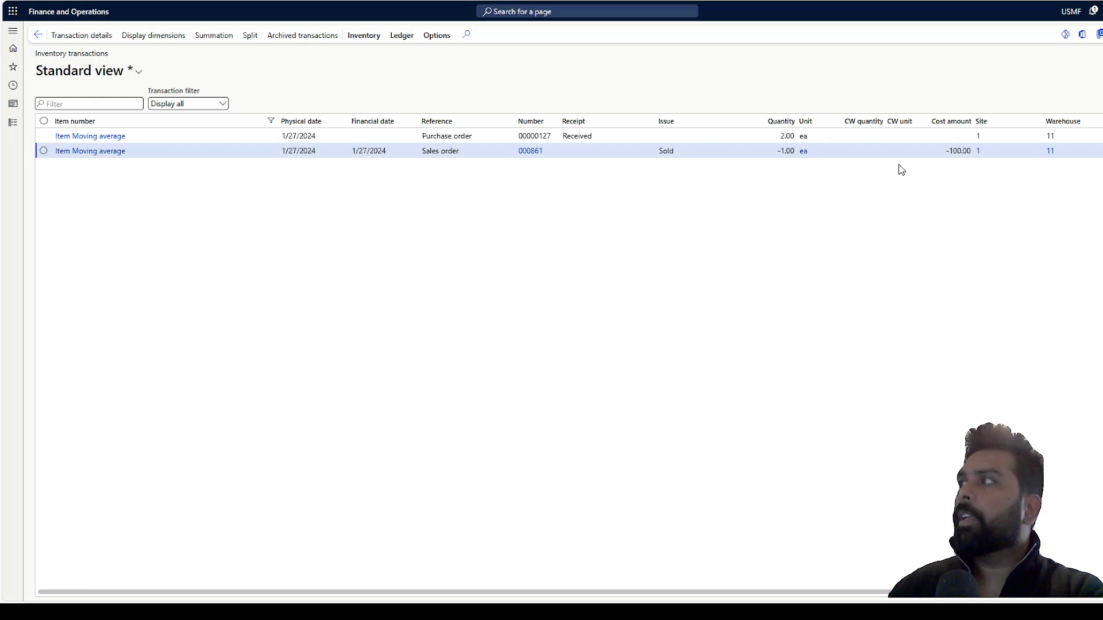
- Refresh the inventory transactions of Item Moving average and compare the purchase and sales order cost amounts
left_click(911, 136)
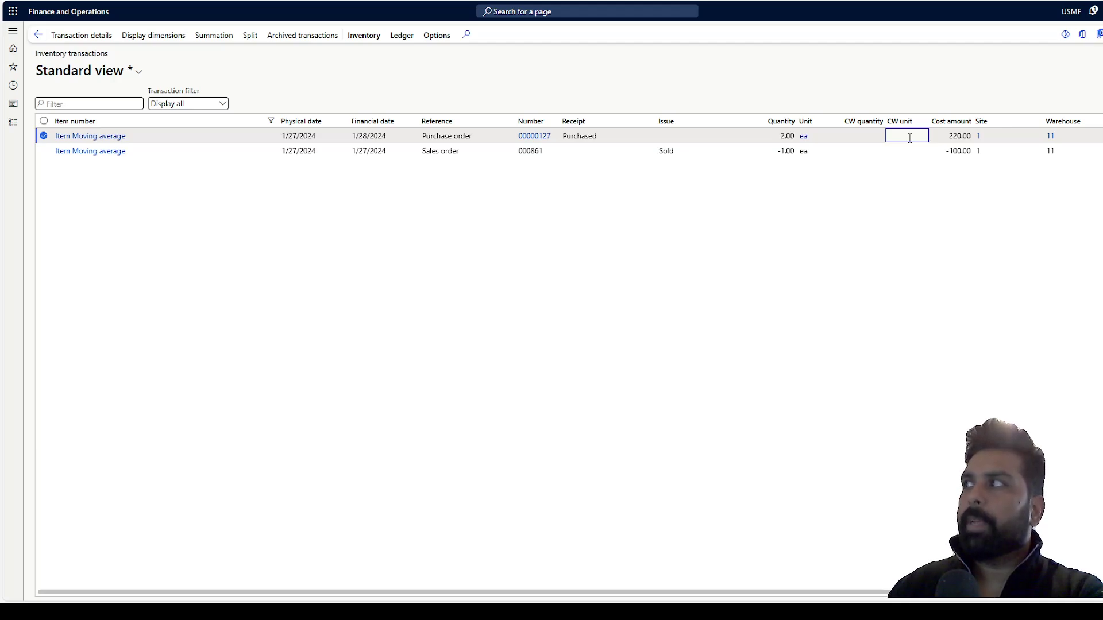
left_click(852, 151)
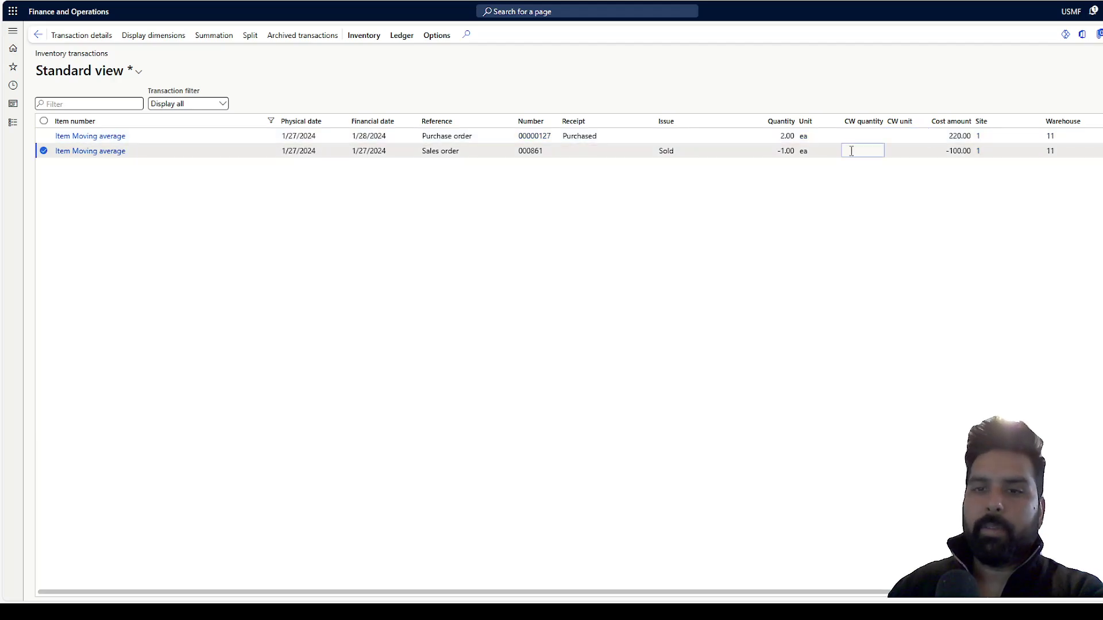